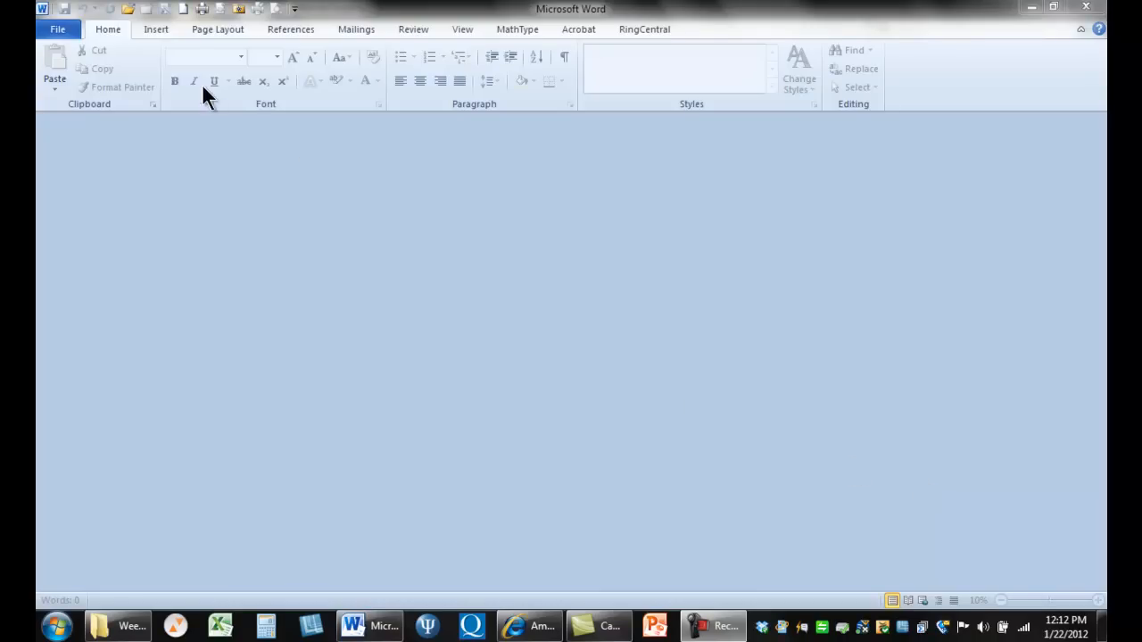
Create a blank document and insert a page break to add a second page
{"action": "left_click", "coordinate": [183, 9]}
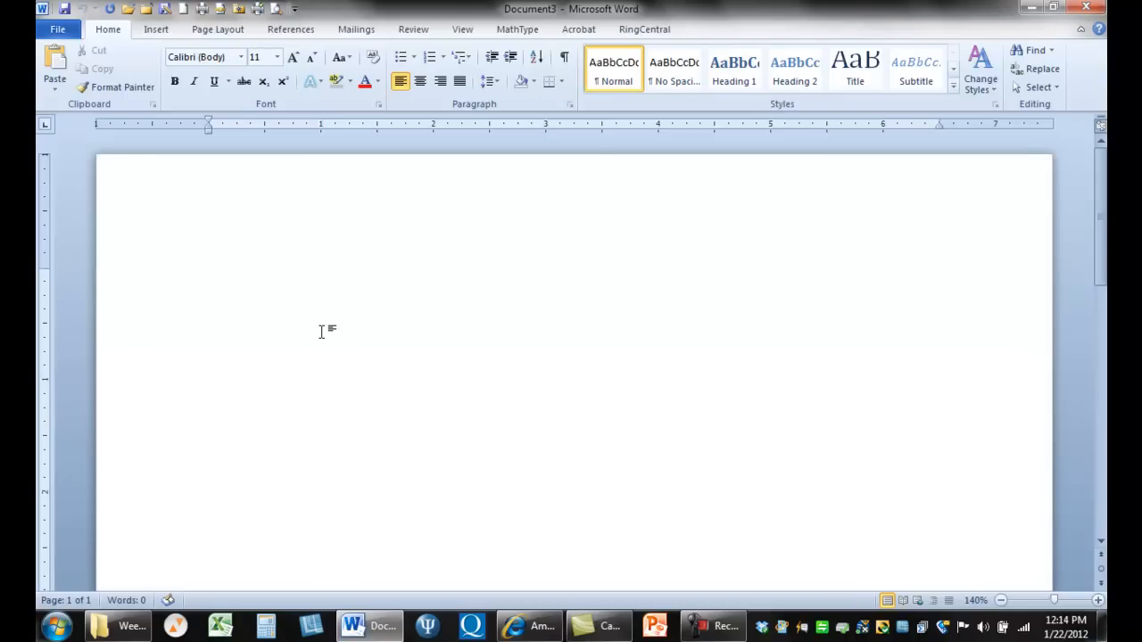
{"action": "key", "text": "ctrl+Return"}
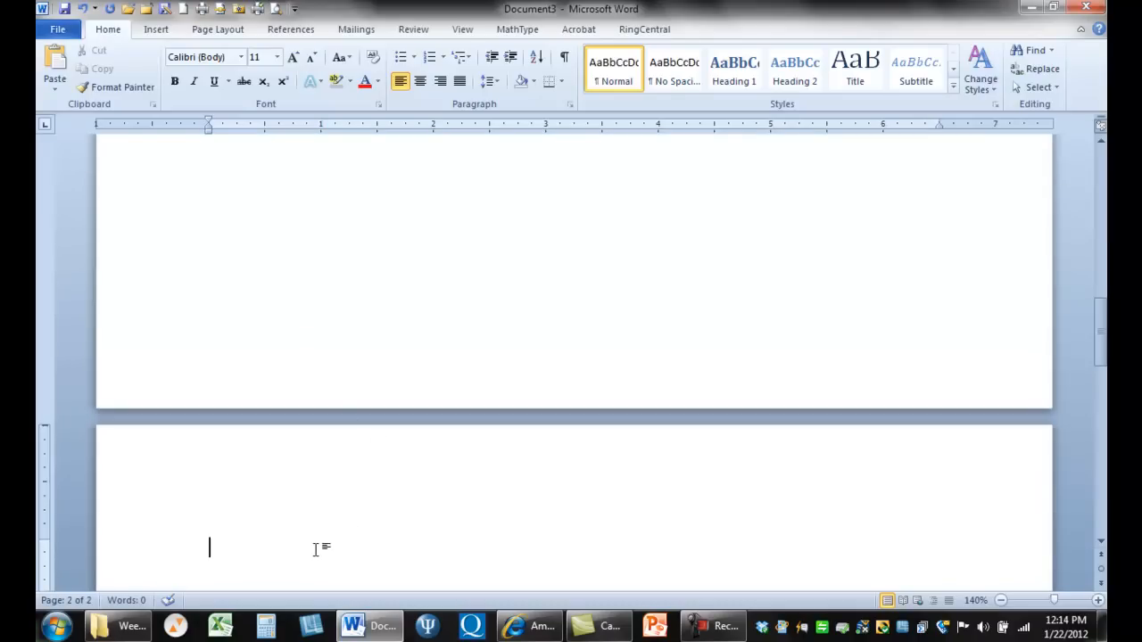
Insert a page number at the top of the second page using the Plain Number 3 style
{"action": "left_click", "coordinate": [153, 29]}
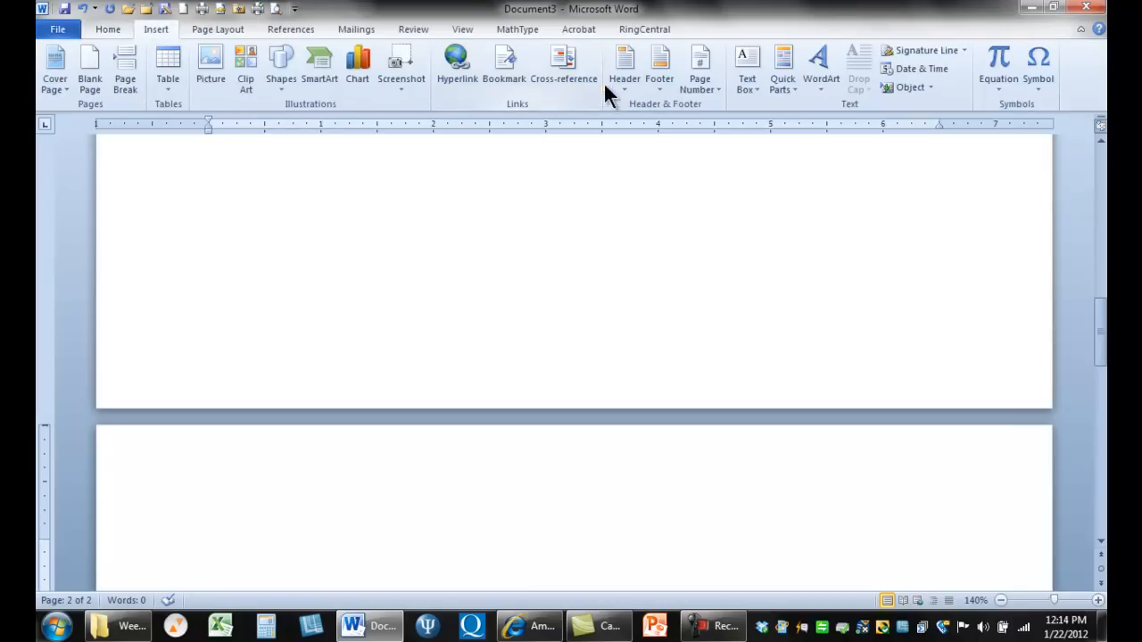
{"action": "left_click", "coordinate": [711, 68]}
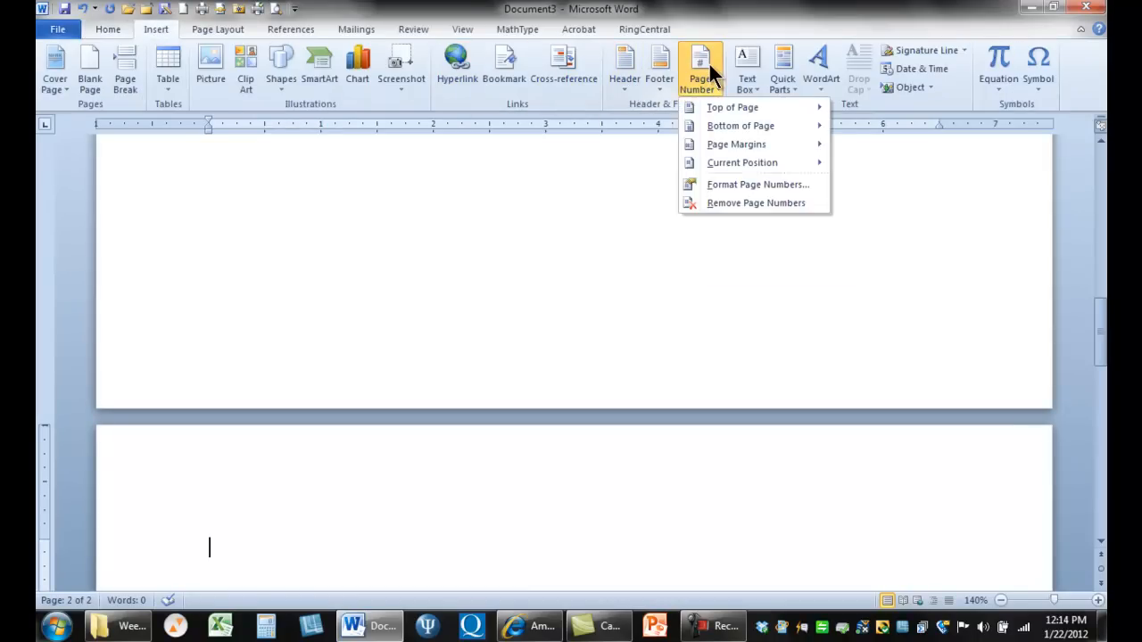
{"action": "mouse_move", "coordinate": [725, 107]}
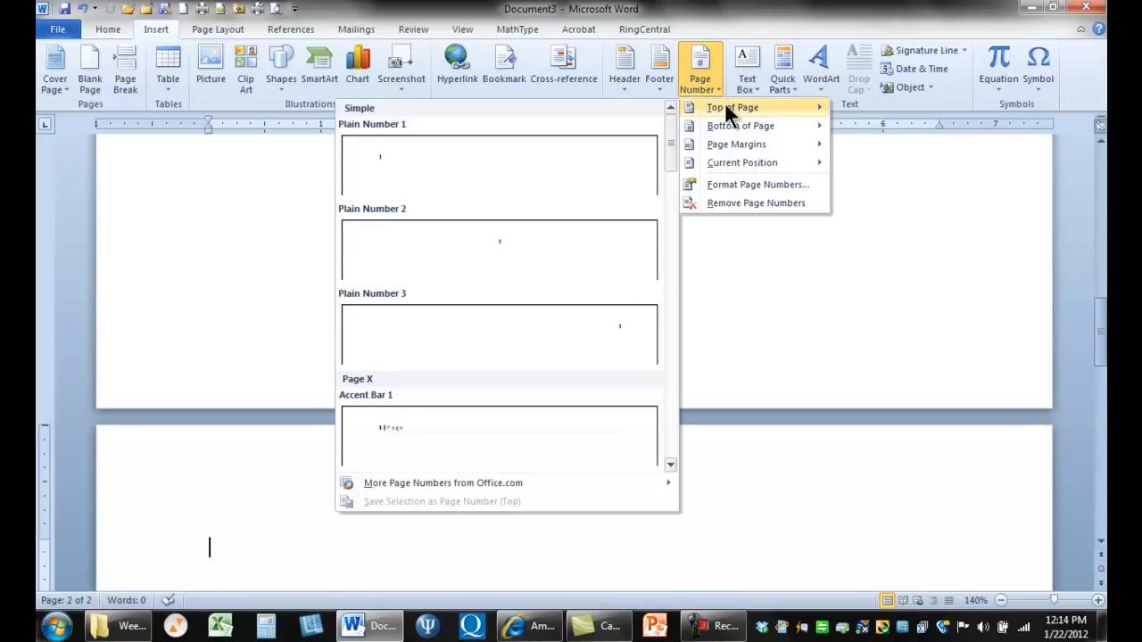
{"action": "left_click", "coordinate": [623, 324]}
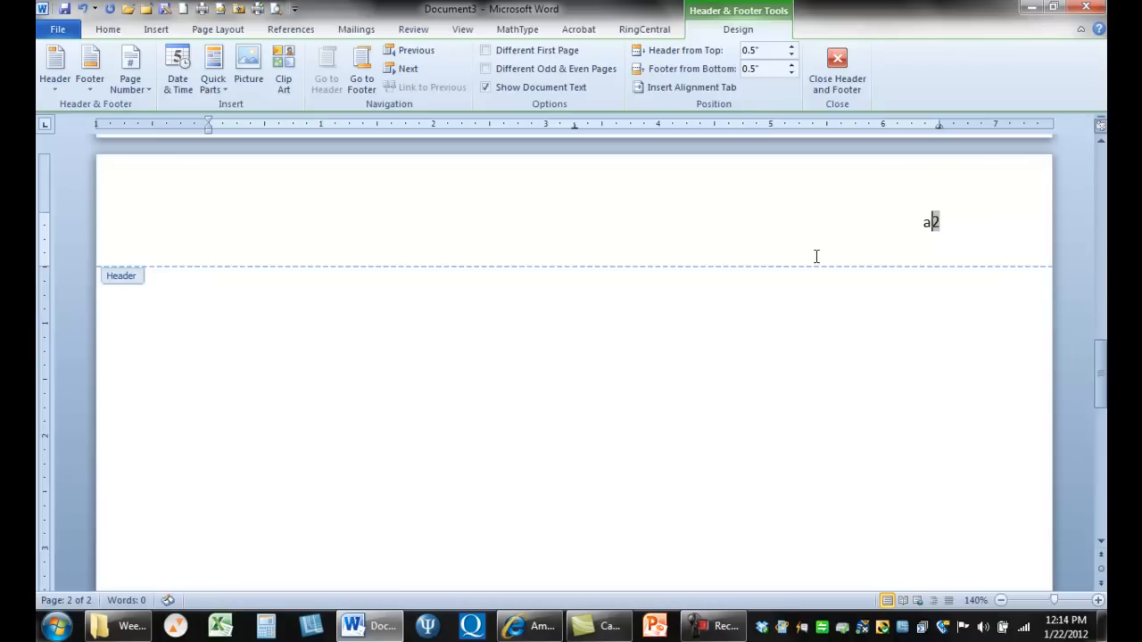
Enter "APPETITE AND HEADER" before the page number, spacing the two apart to opposite ends of one header line
{"action": "type", "text": "APPETITN"}
{"action": "key", "text": "BackSpace"}
{"action": "type", "text": "E AND HEAD"}
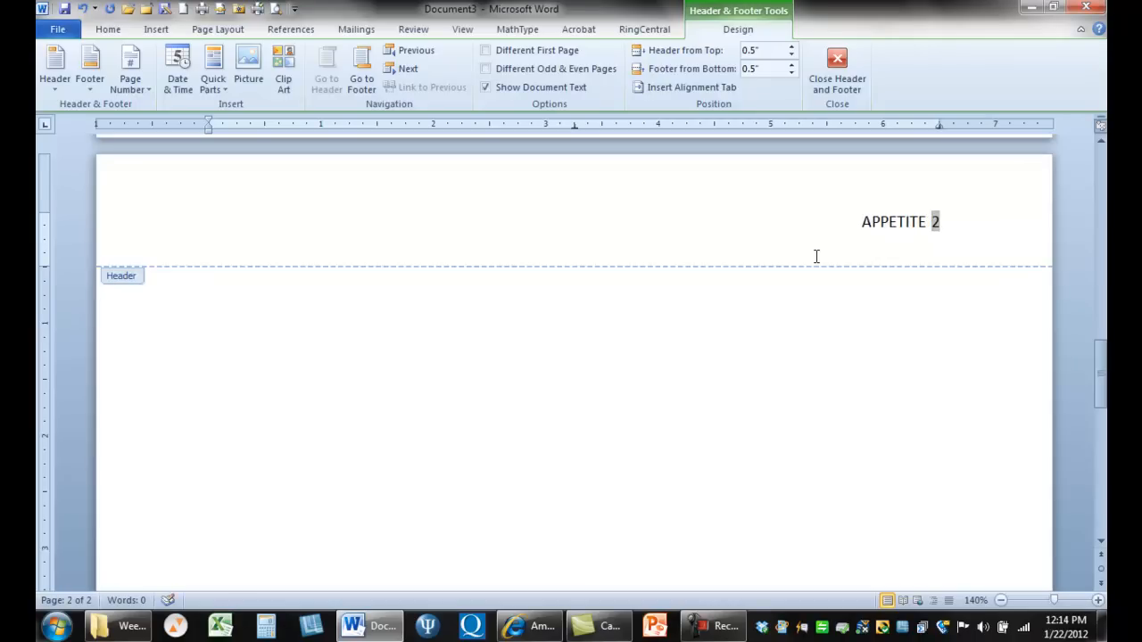
{"action": "type", "text": "ER"}
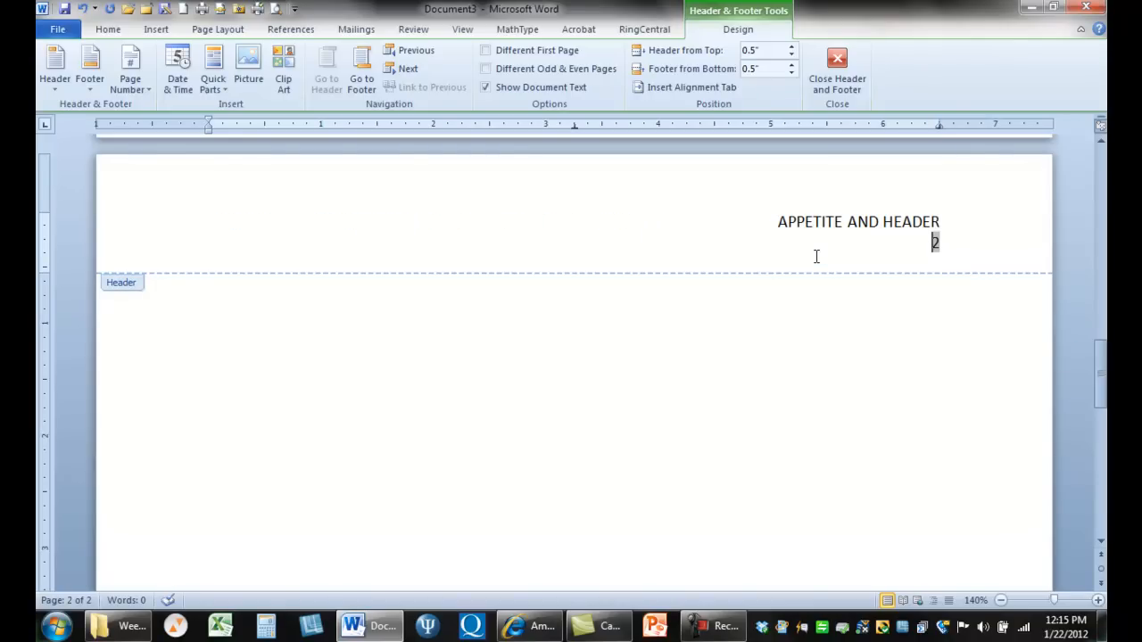
{"action": "key", "text": "BackSpace"}
{"action": "key", "text": "BackSpace"}
{"action": "key", "text": "BackSpace"}
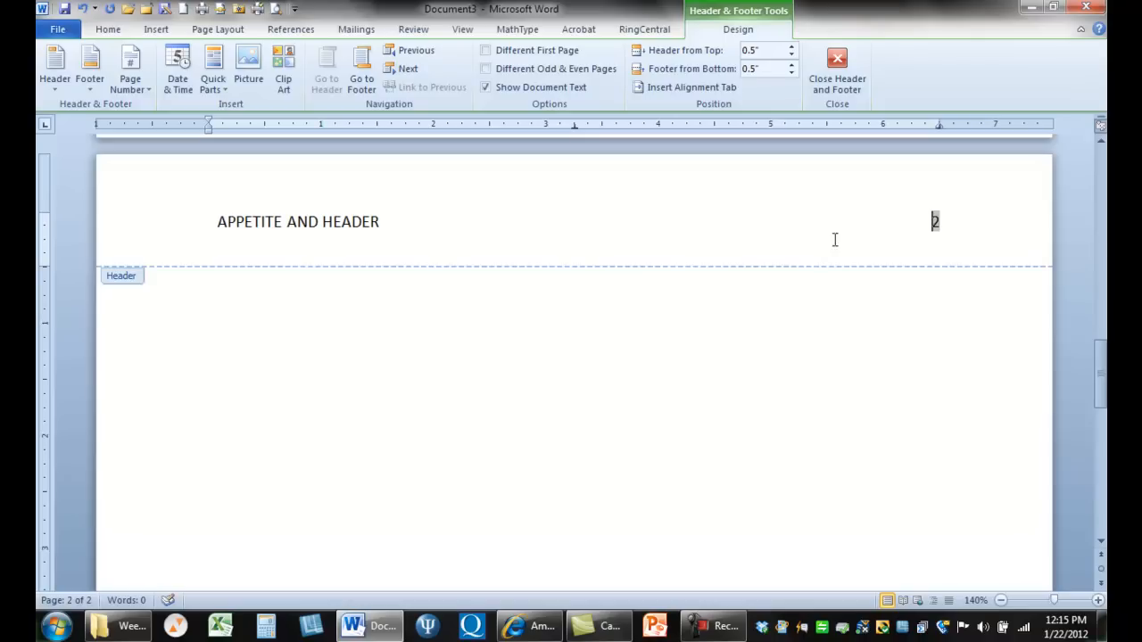
Justify the whole second-page header line, including its page number
{"action": "left_click_drag", "start_coordinate": [939, 220], "coordinate": [248, 218]}
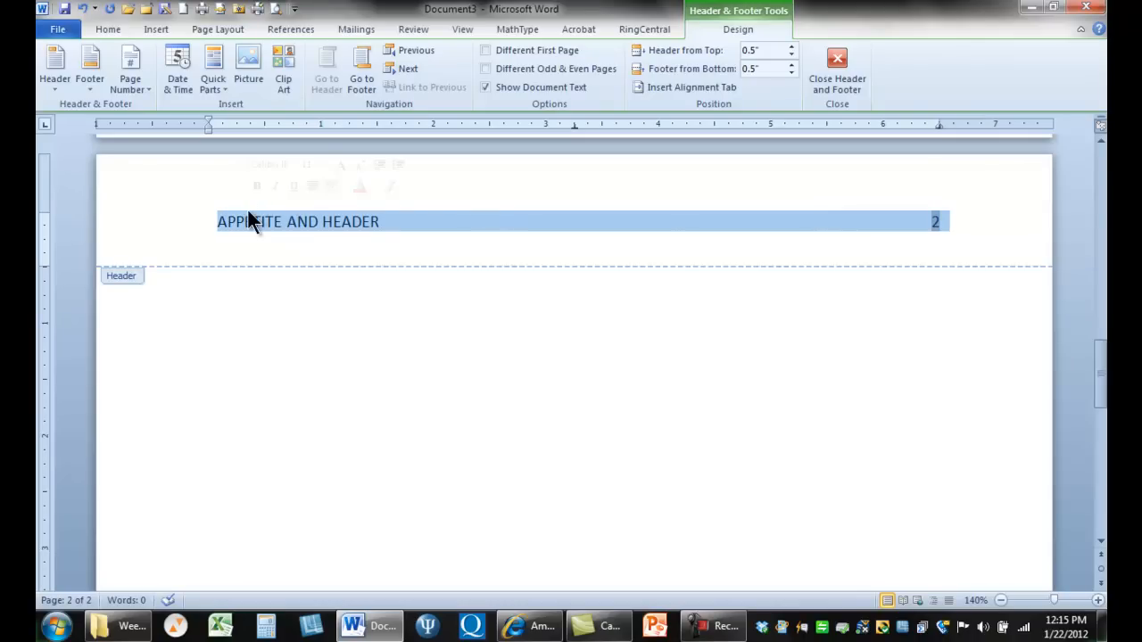
{"action": "left_click", "coordinate": [108, 30]}
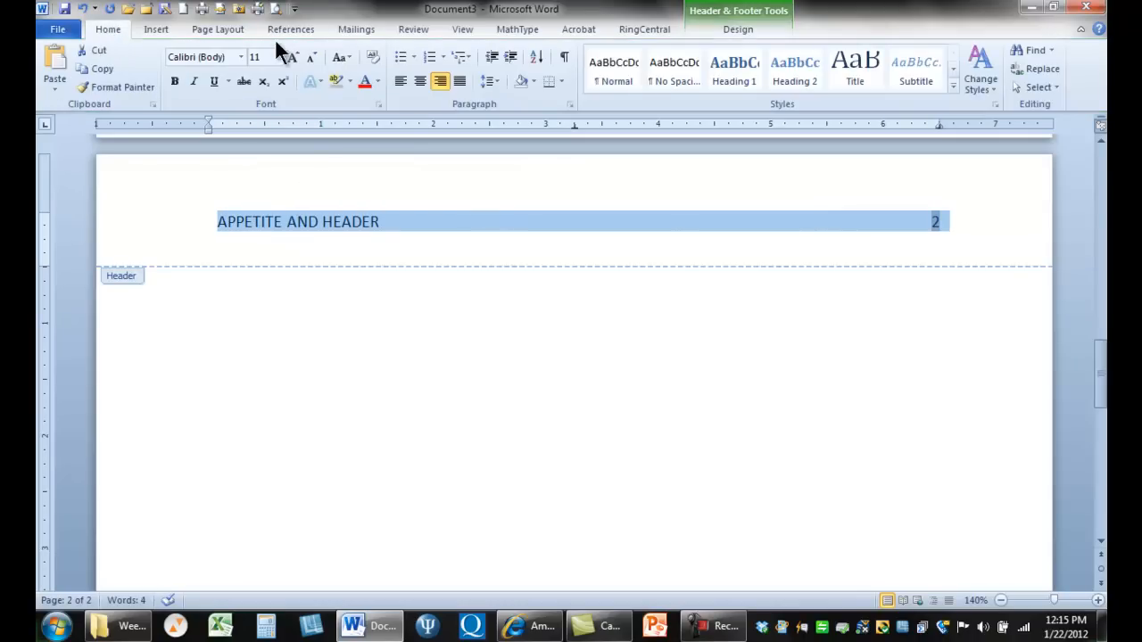
{"action": "left_click", "coordinate": [456, 85]}
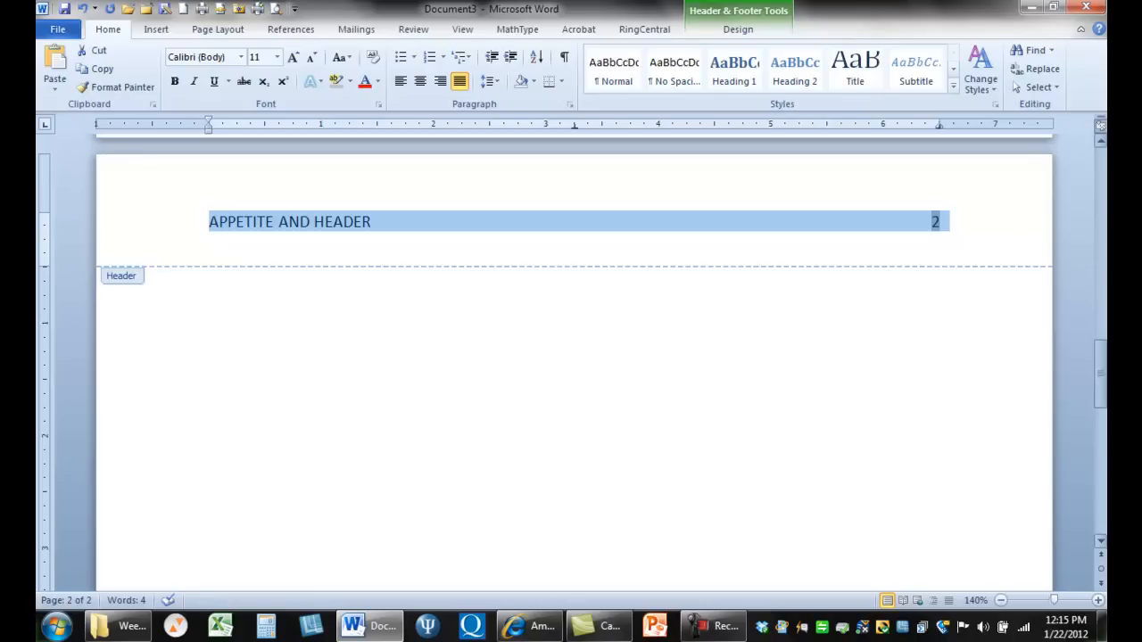
Open the header for editing and enable the Different First Page option
{"action": "left_click_drag", "start_coordinate": [1102, 379], "coordinate": [1105, 350]}
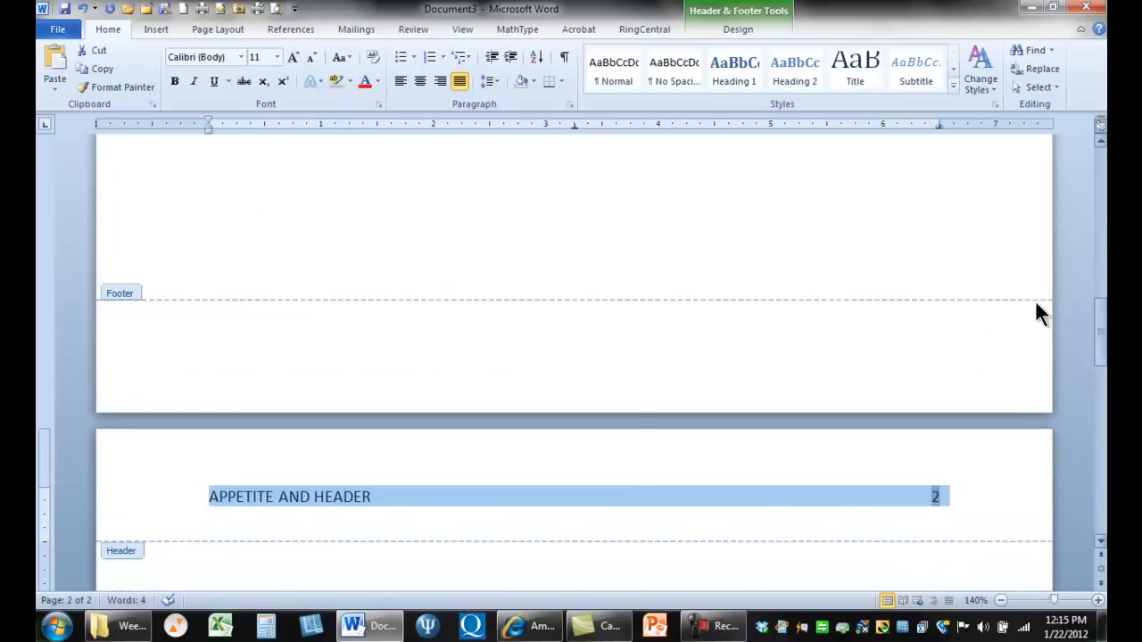
{"action": "left_click", "coordinate": [163, 31]}
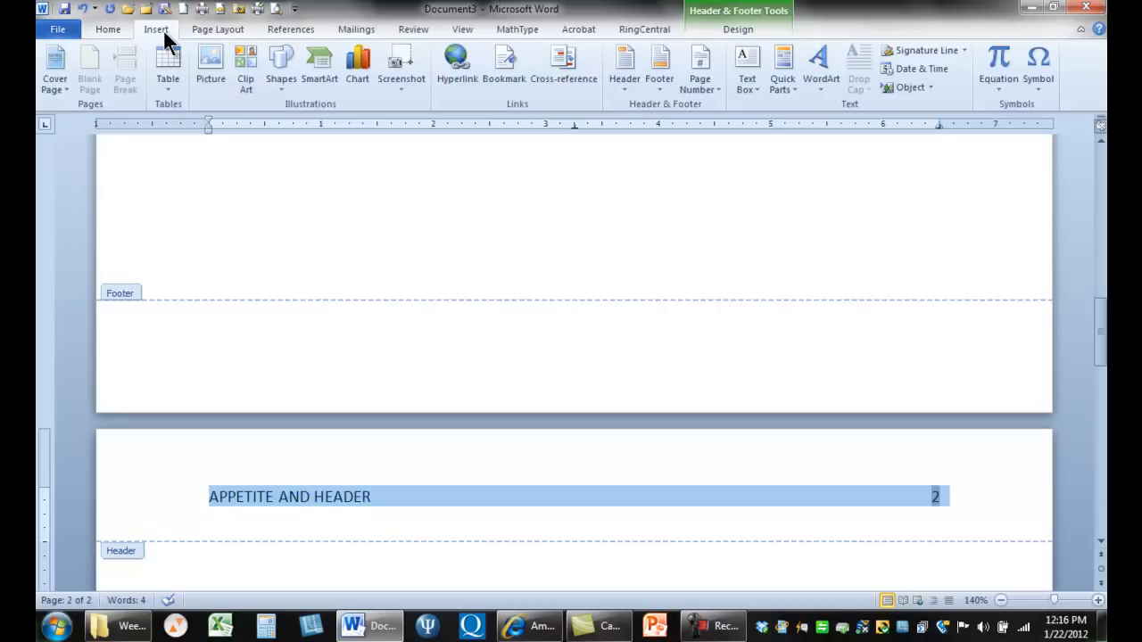
{"action": "left_click", "coordinate": [623, 89]}
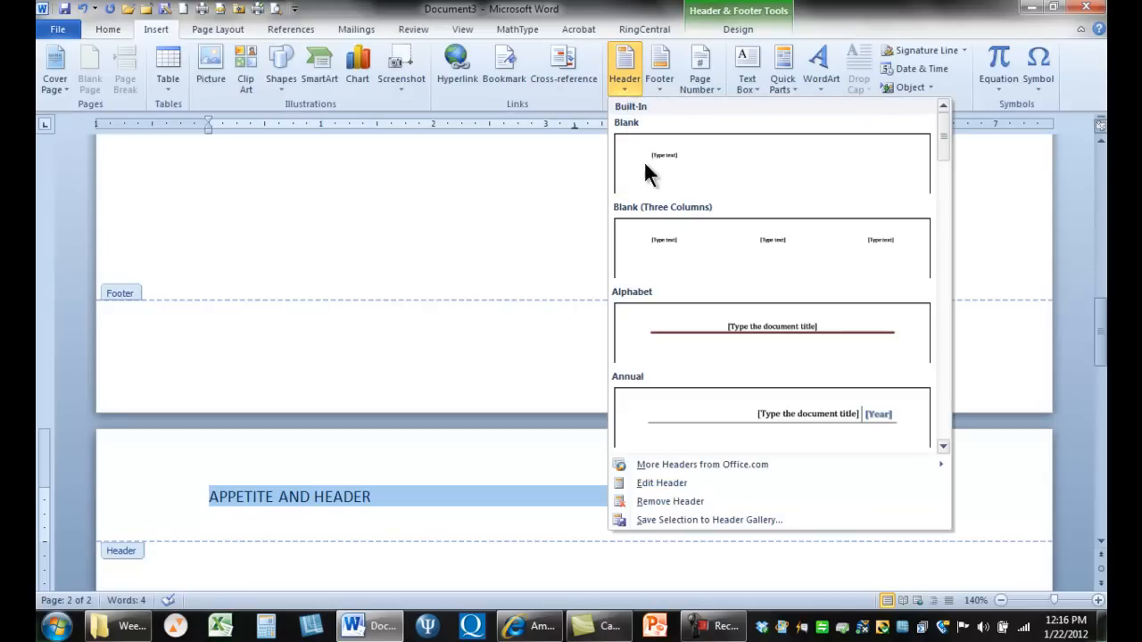
{"action": "left_click", "coordinate": [674, 483]}
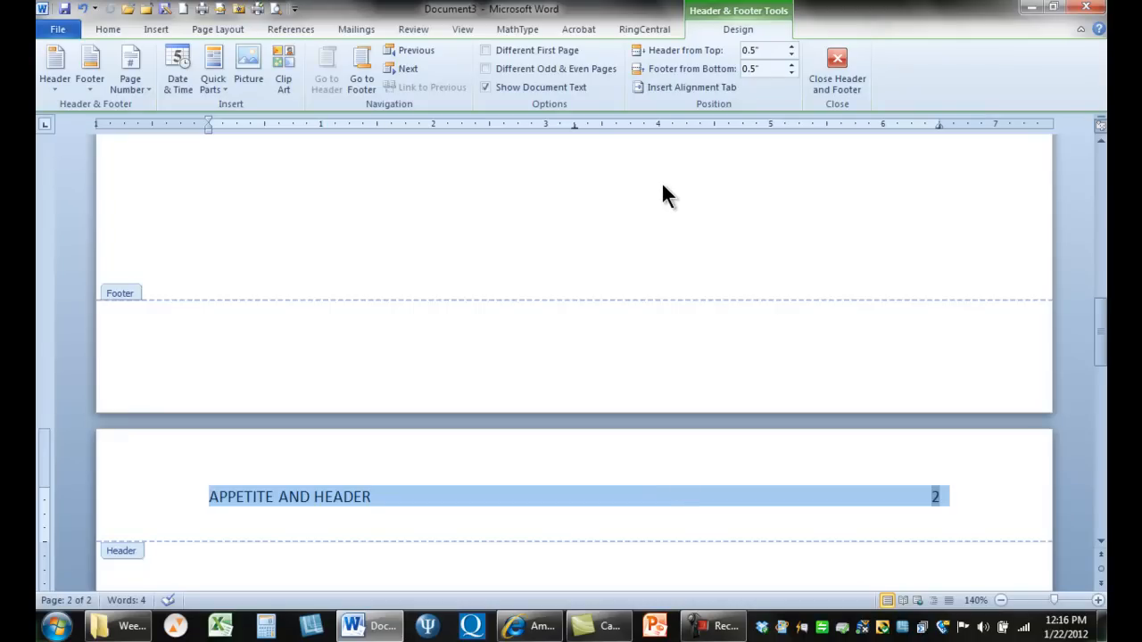
{"action": "left_click", "coordinate": [488, 49]}
Insert a Plain Number 3 page number at the top of page 1 in the empty First Page Header
{"action": "left_click_drag", "start_coordinate": [1101, 383], "coordinate": [1092, 182]}
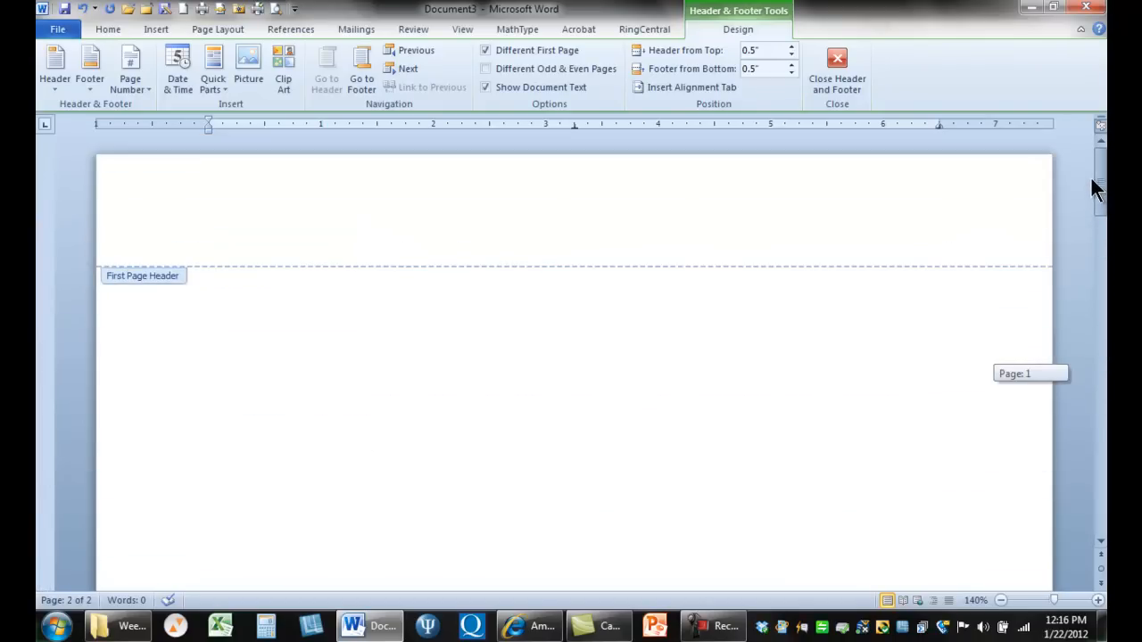
{"action": "left_click", "coordinate": [969, 215]}
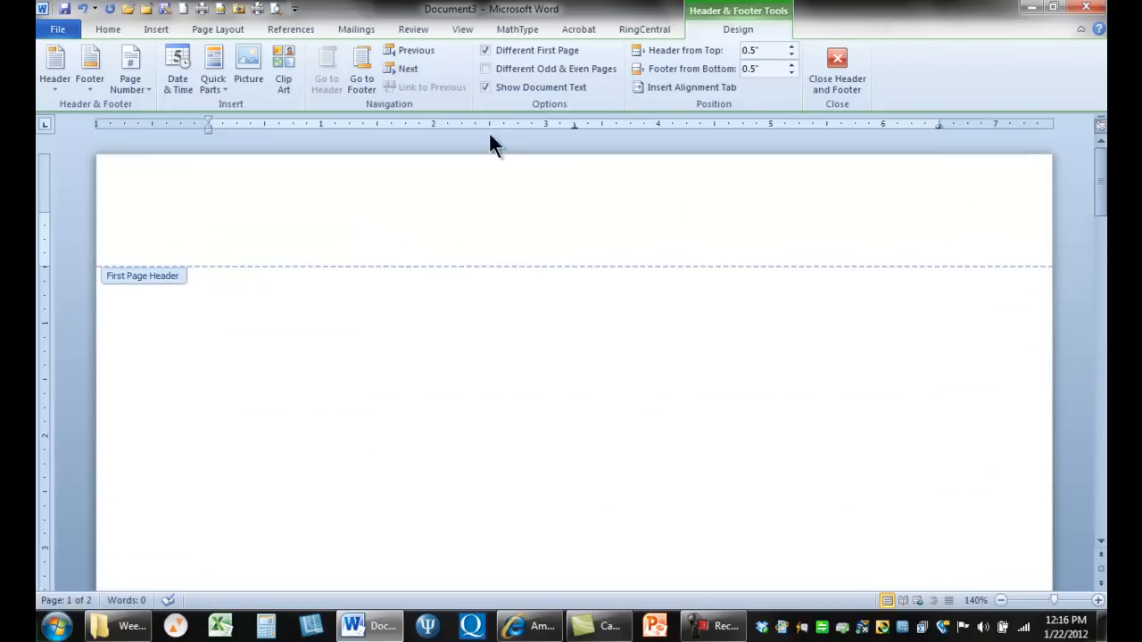
{"action": "left_click", "coordinate": [163, 27]}
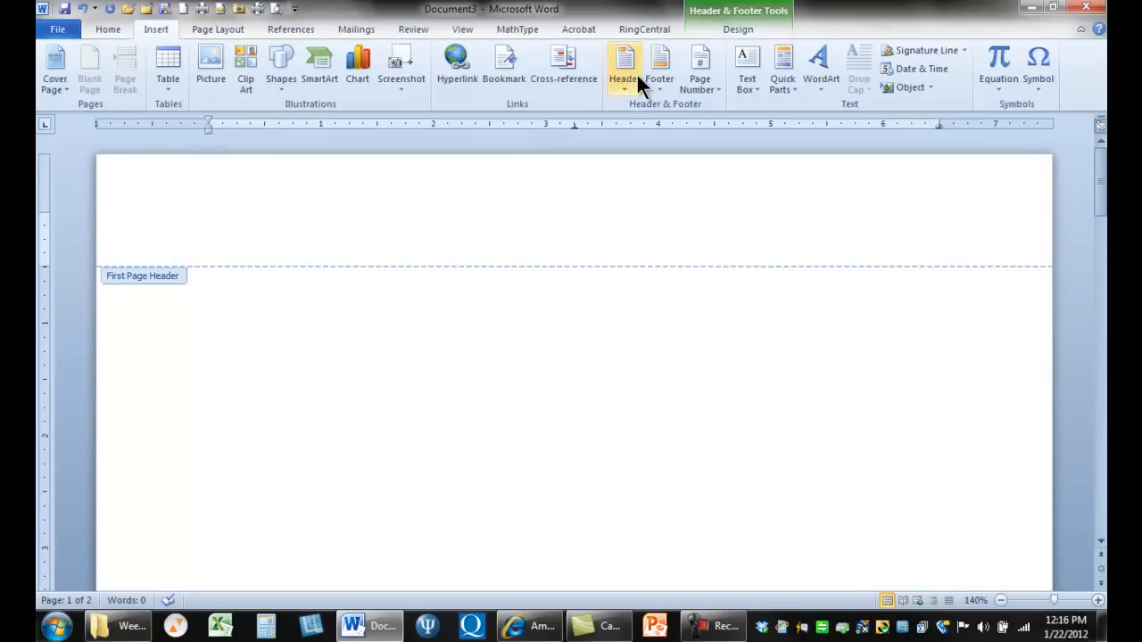
{"action": "left_click", "coordinate": [694, 80]}
{"action": "mouse_move", "coordinate": [727, 109]}
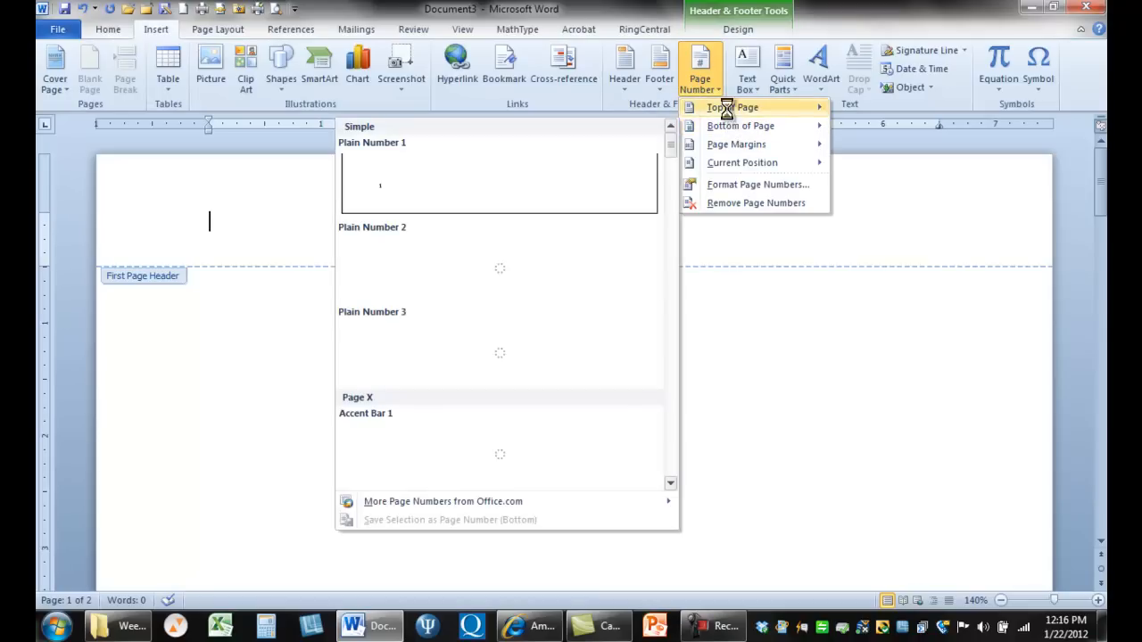
{"action": "left_click", "coordinate": [621, 334]}
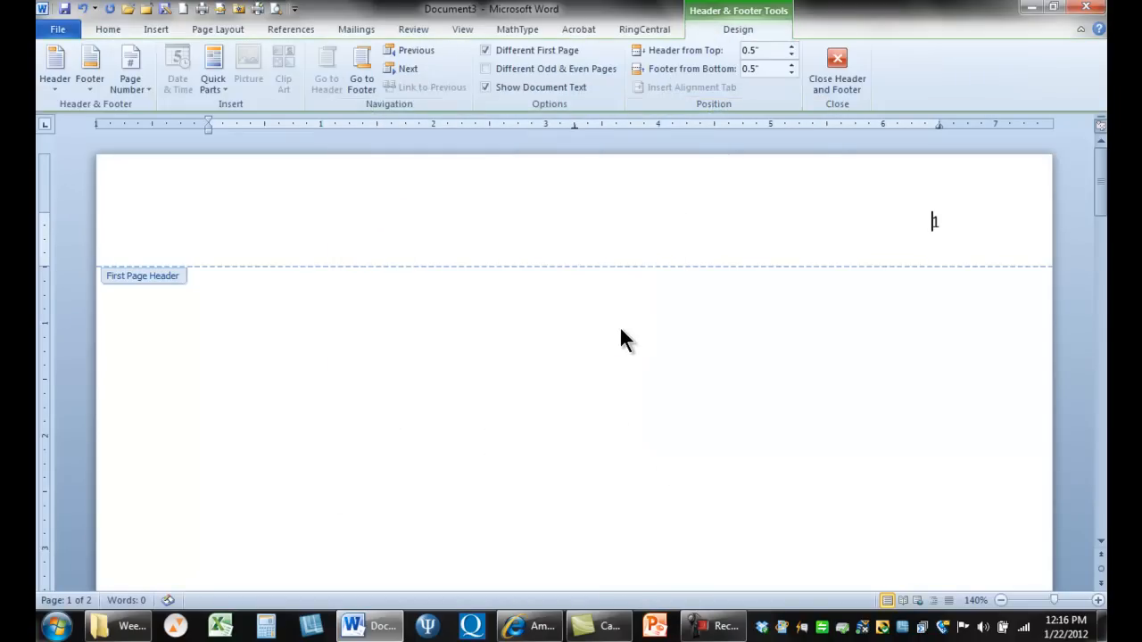
Enter "Running head: APPETITE AND EXERCISE" before the first-page number, spacing text and number to opposite ends of one line
{"action": "type", "text": "ruRunning"}
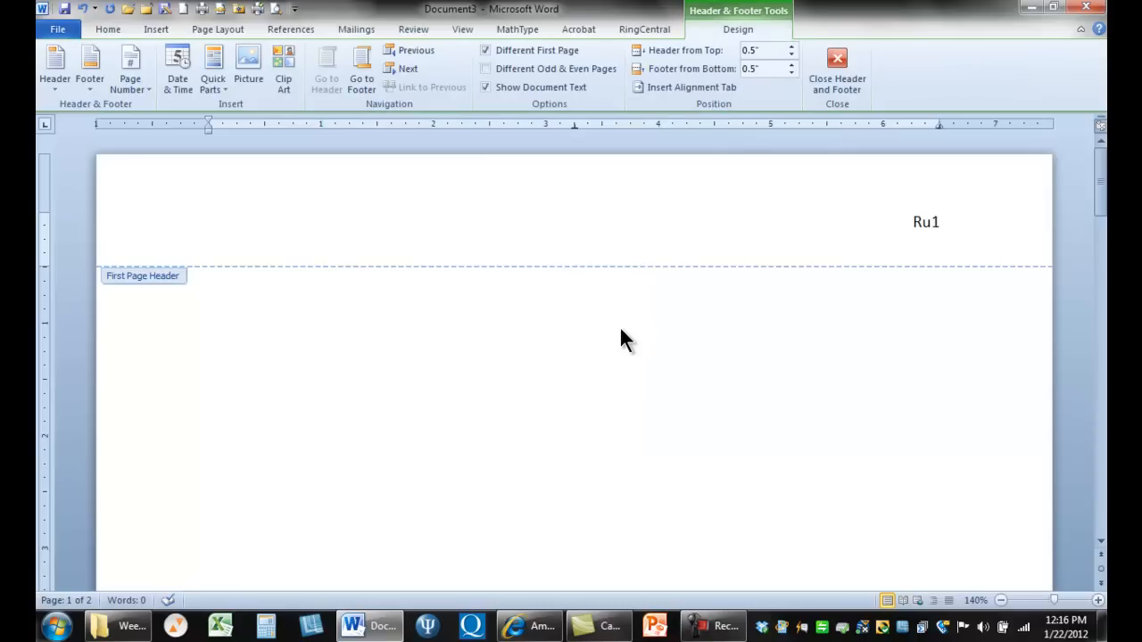
{"action": "type", "text": " head"}
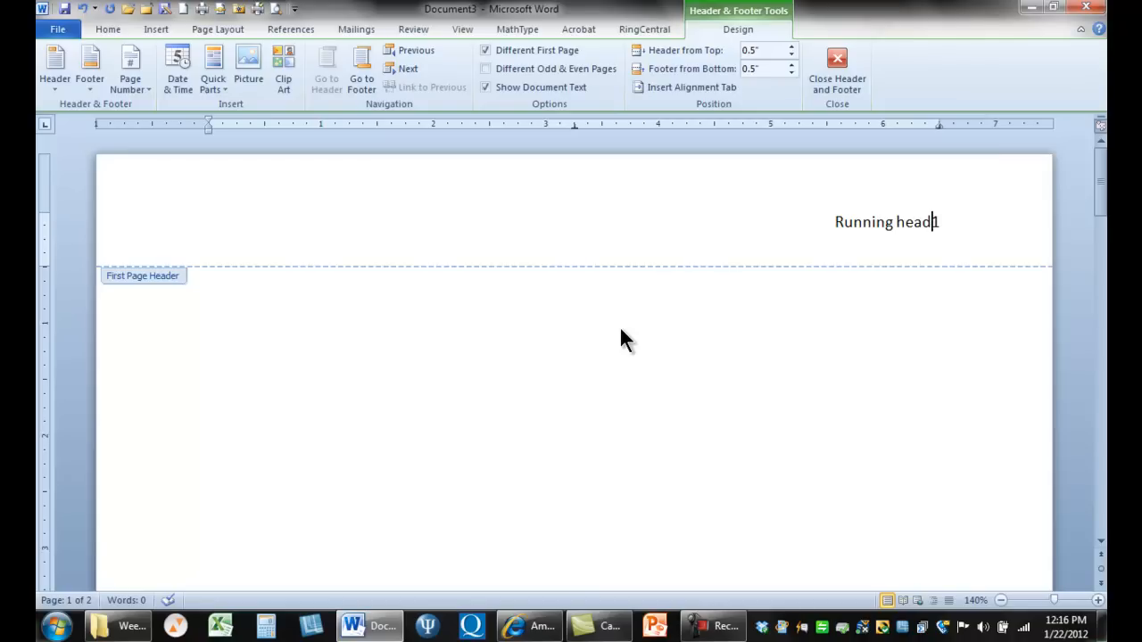
{"action": "type", "text": ";"}
{"action": "key", "text": "BackSpace"}
{"action": "type", "text": ": "}
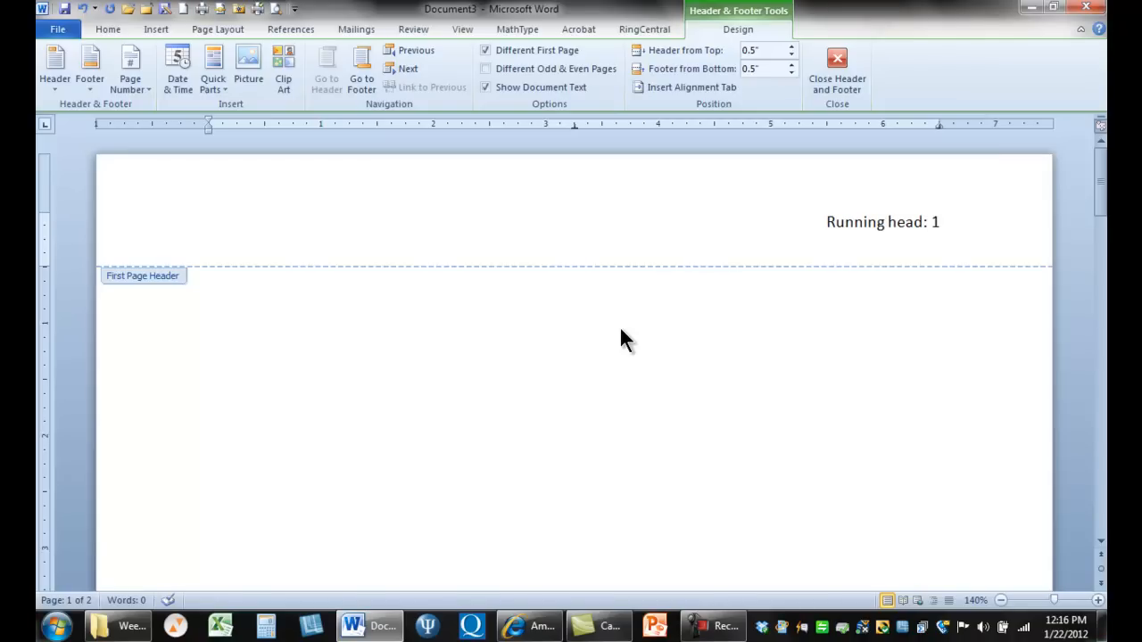
{"action": "type", "text": "APPETIT A"}
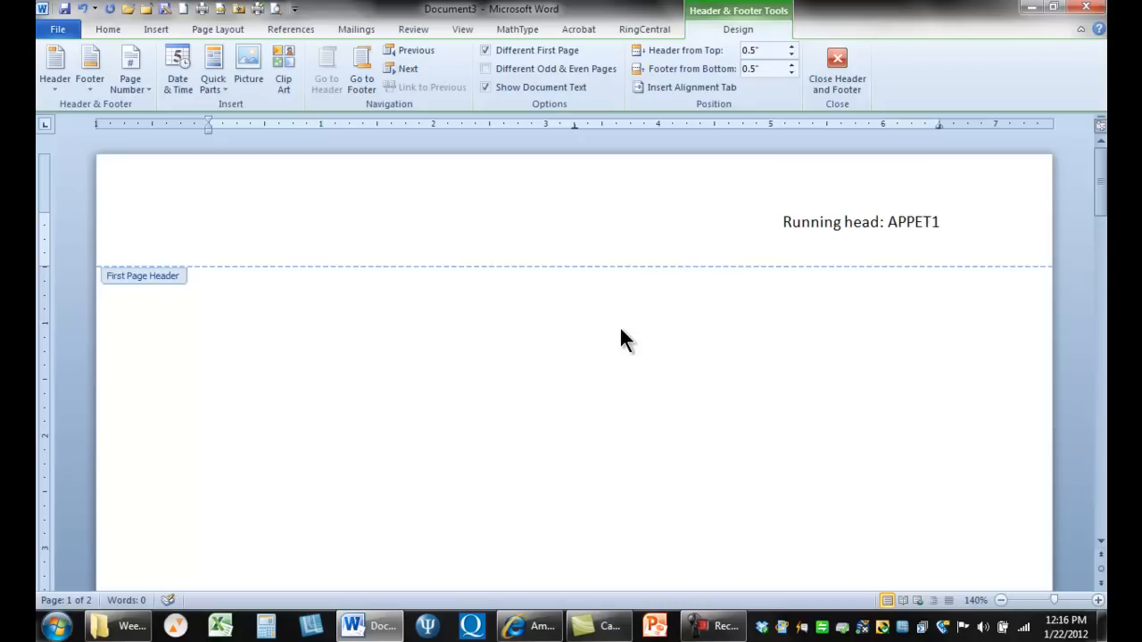
{"action": "key", "text": "BackSpace"}
{"action": "type", "text": "E"}
{"action": "key", "text": "BackSpace"}
{"action": "key", "text": "BackSpace"}
{"action": "type", "text": "E AND EXERCISE"}
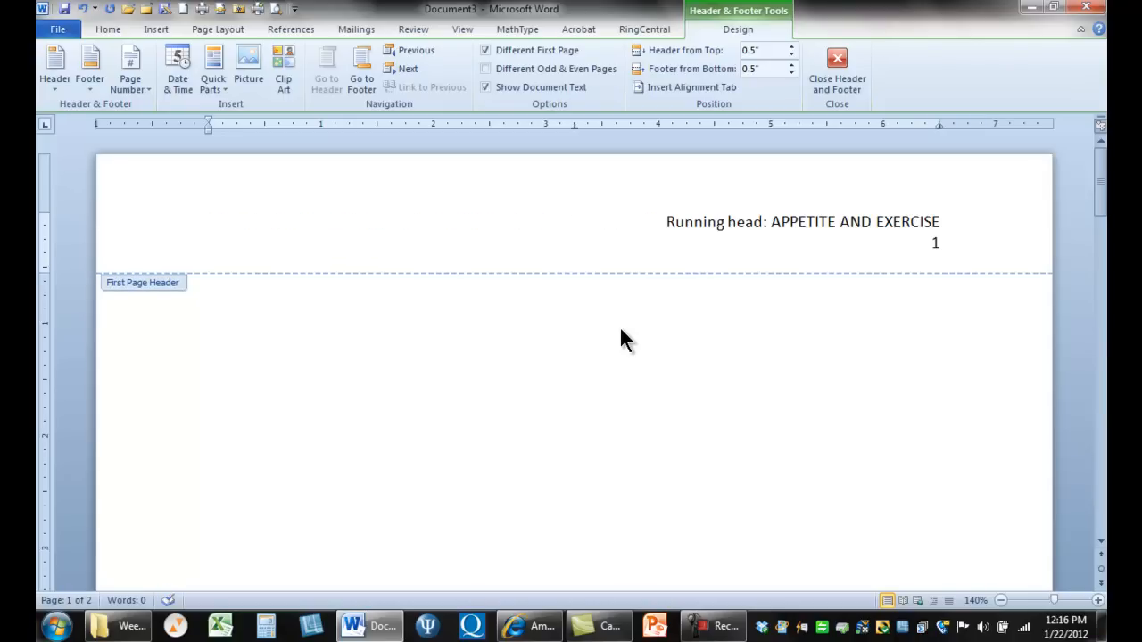
{"action": "key", "text": "BackSpace"}
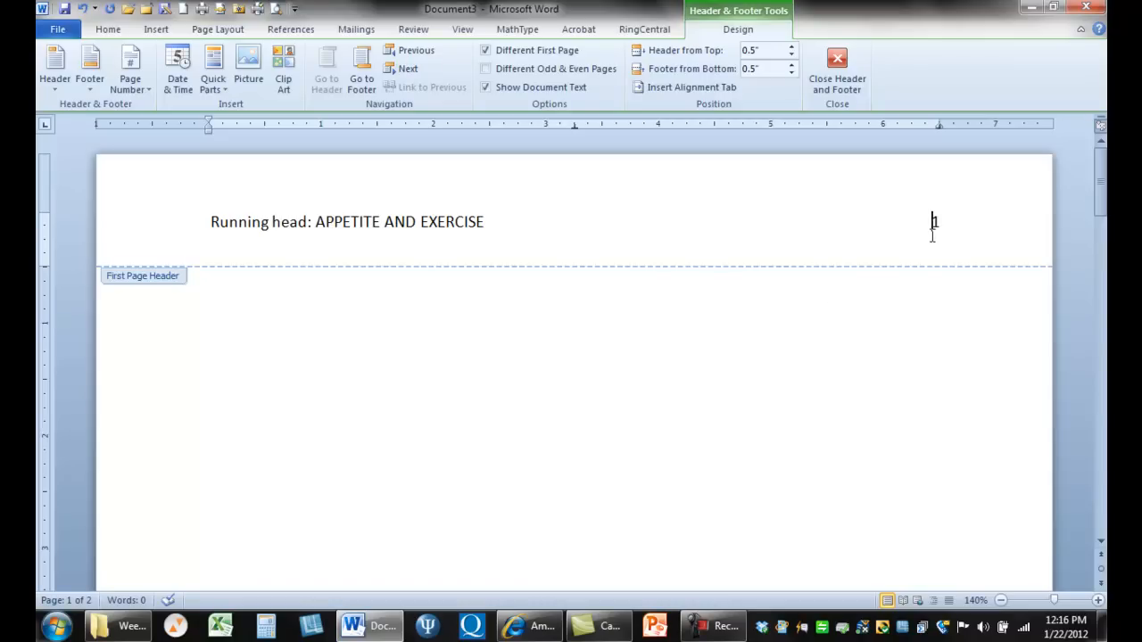
Justify the entire first-page header line and return to the document body
{"action": "left_click_drag", "start_coordinate": [942, 224], "coordinate": [212, 196]}
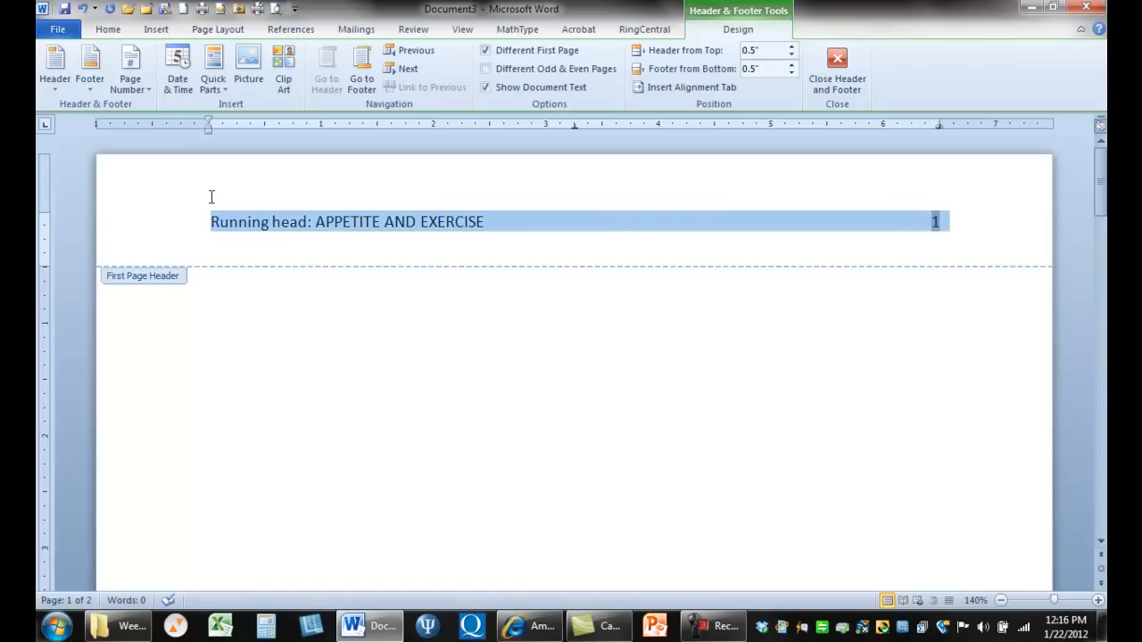
{"action": "left_click", "coordinate": [109, 29]}
{"action": "left_click", "coordinate": [455, 80]}
{"action": "double_click", "coordinate": [478, 373]}
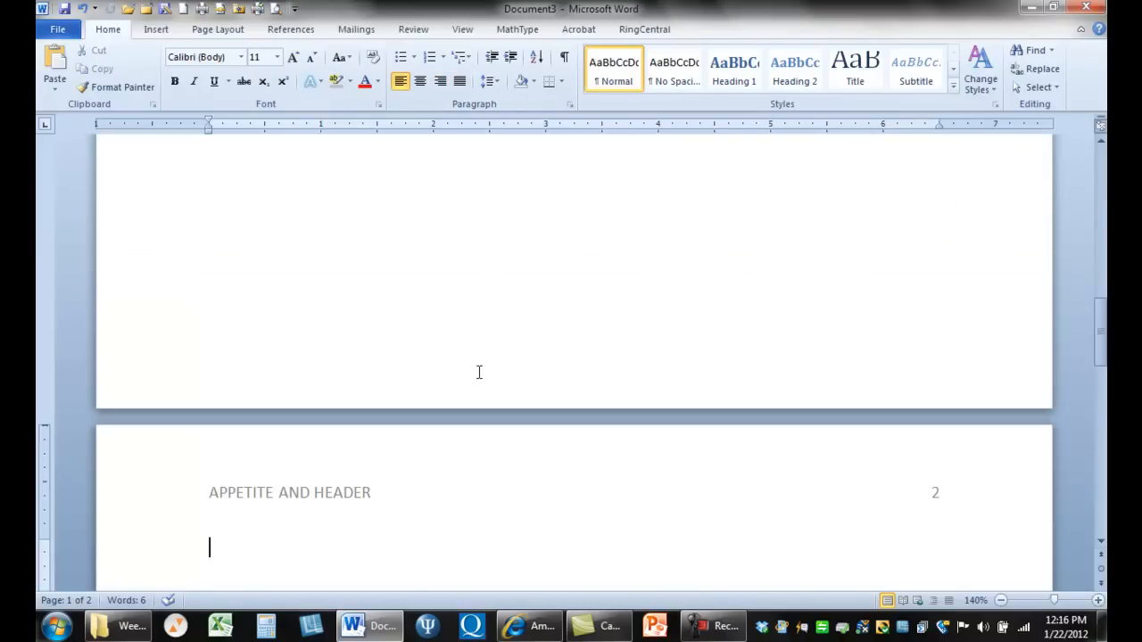
Insert eight more page breaks after page 2 to extend the document to ten pages
{"action": "left_click_drag", "start_coordinate": [1101, 313], "coordinate": [1089, 175]}
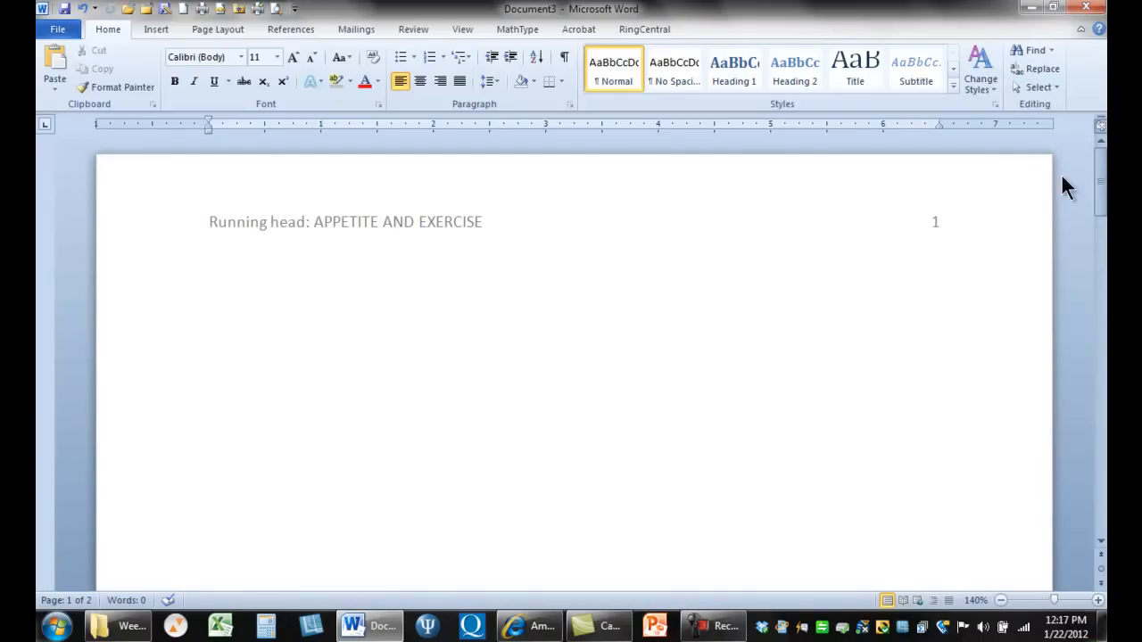
{"action": "left_click_drag", "start_coordinate": [1099, 184], "coordinate": [1101, 376]}
{"action": "key", "text": "ctrl+Return"}
{"action": "key", "text": "ctrl+Return"}
{"action": "key", "text": "ctrl+Return"}
{"action": "key", "text": "ctrl+Return"}
{"action": "key", "text": "ctrl+Return"}
{"action": "key", "text": "ctrl+Return"}
{"action": "key", "text": "ctrl+Return"}
{"action": "key", "text": "ctrl+Return"}
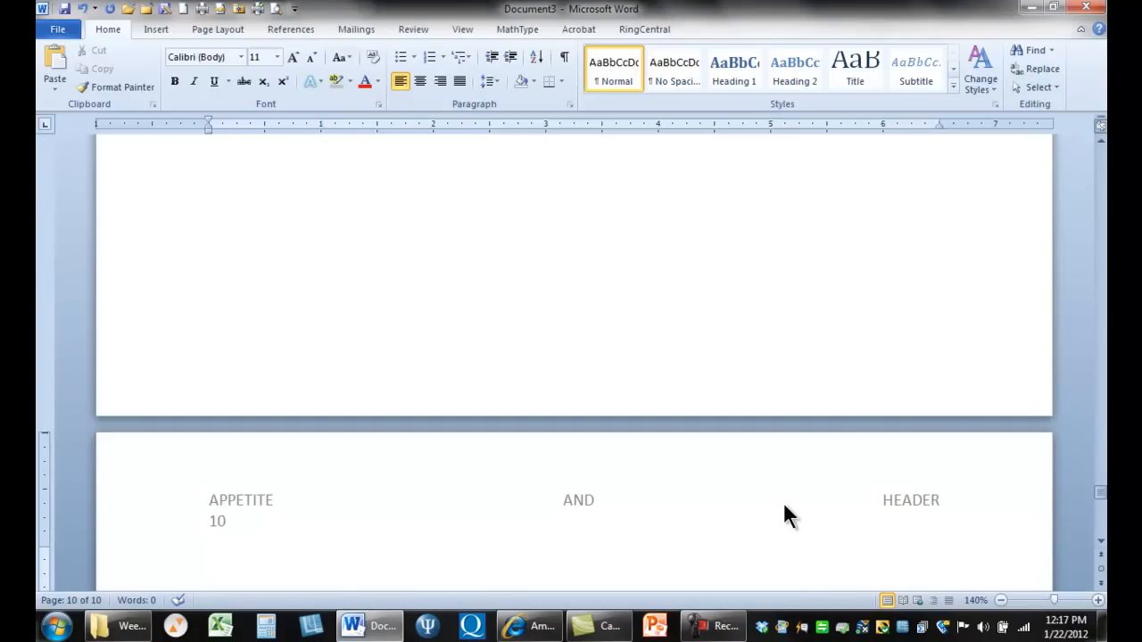
Remove the extra spacing before the number in the page 10 header to keep it on one line, and close the header
{"action": "double_click", "coordinate": [212, 517]}
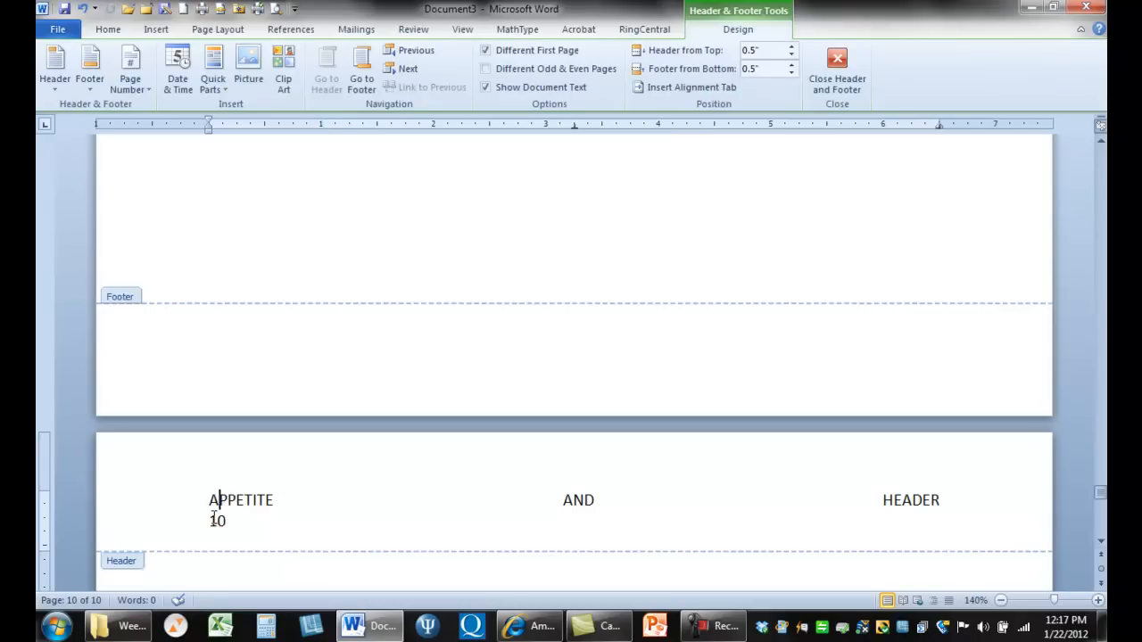
{"action": "left_click", "coordinate": [214, 518]}
{"action": "key", "text": "BackSpace"}
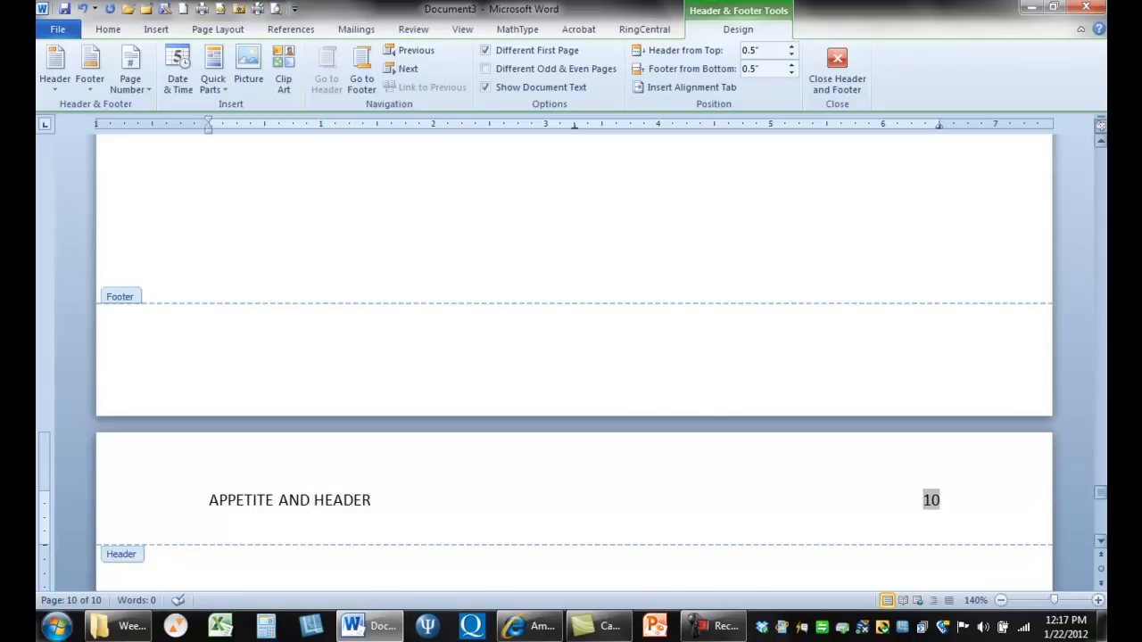
{"action": "left_click_drag", "start_coordinate": [1101, 494], "coordinate": [1086, 417]}
{"action": "left_click", "coordinate": [844, 80]}
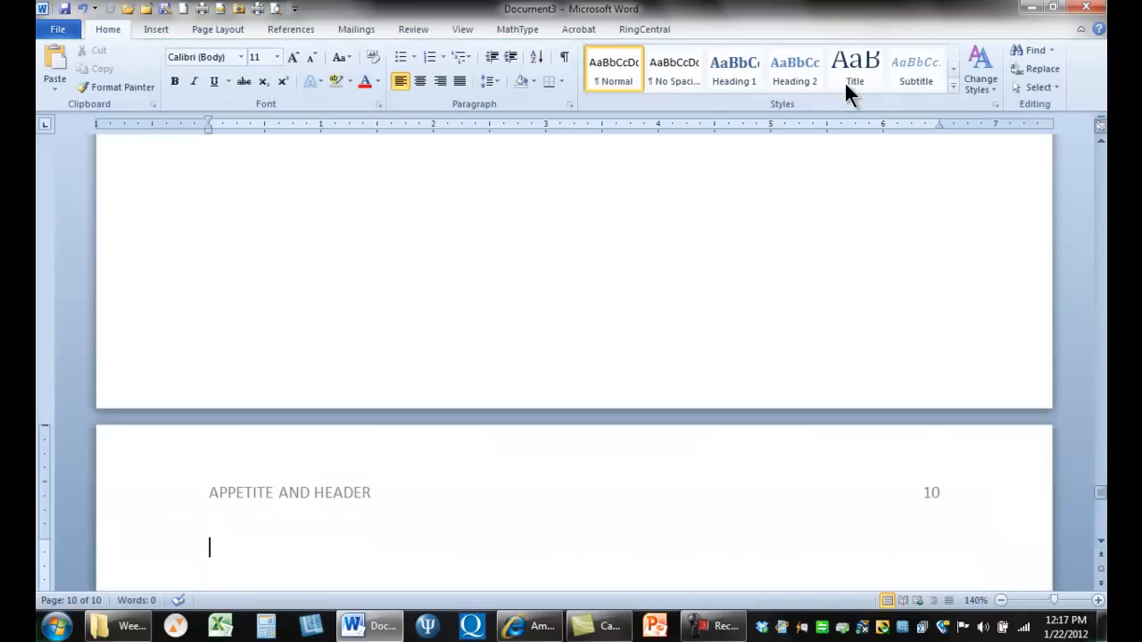
Switch to Internet Explorer and open the APA Style site from the APA home page's quick links
{"action": "left_click", "coordinate": [546, 629]}
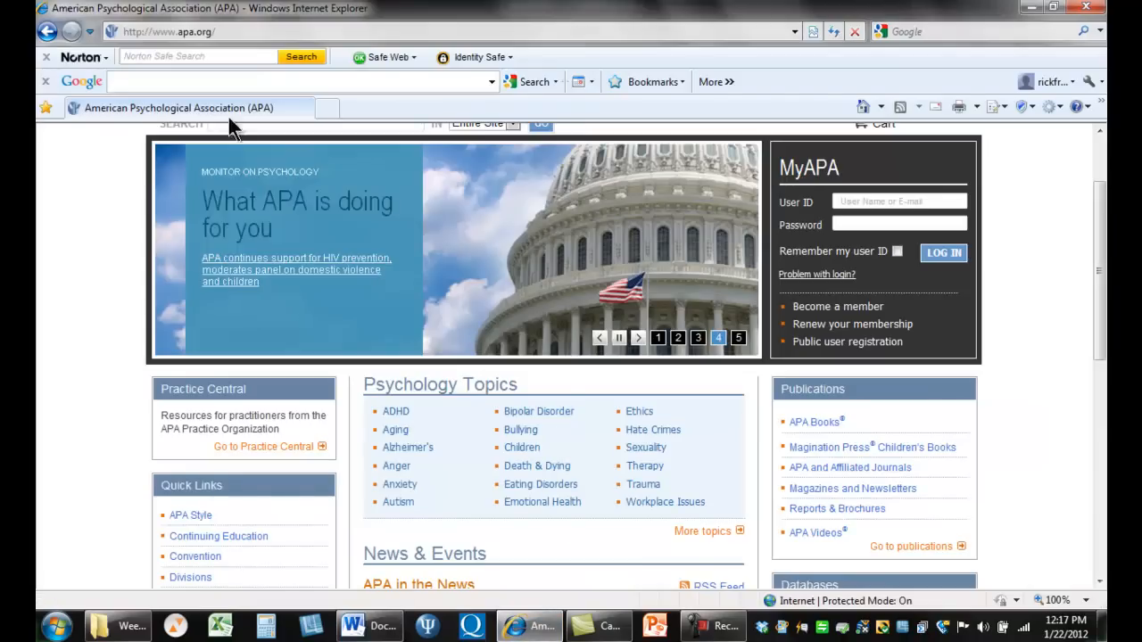
{"action": "left_click_drag", "start_coordinate": [1103, 283], "coordinate": [1080, 287]}
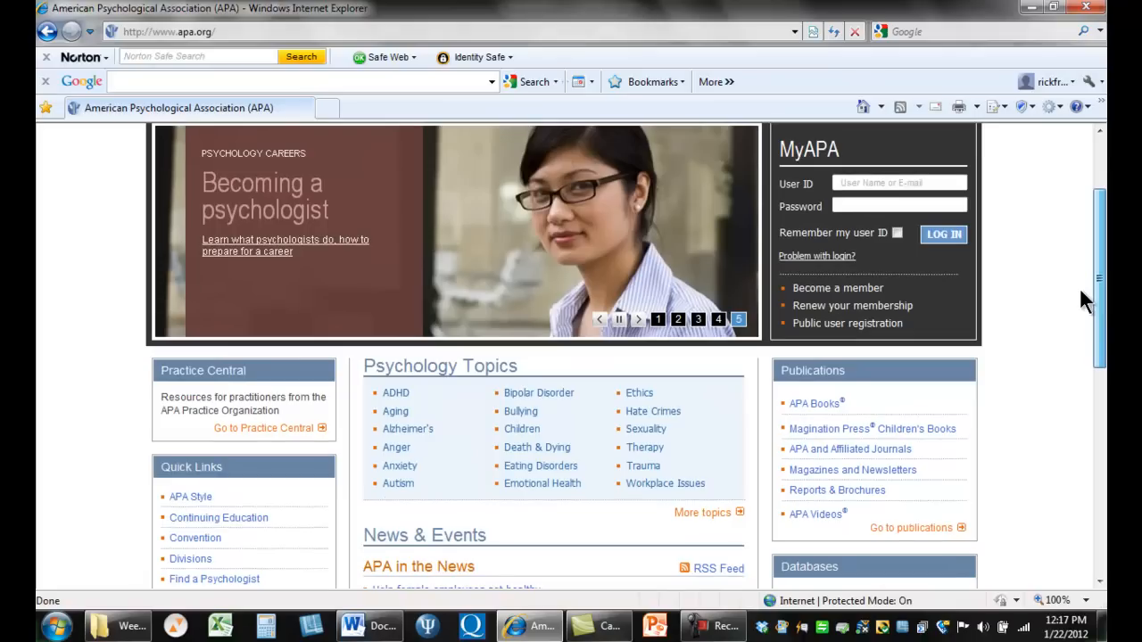
{"action": "left_click_drag", "start_coordinate": [1080, 288], "coordinate": [1080, 287]}
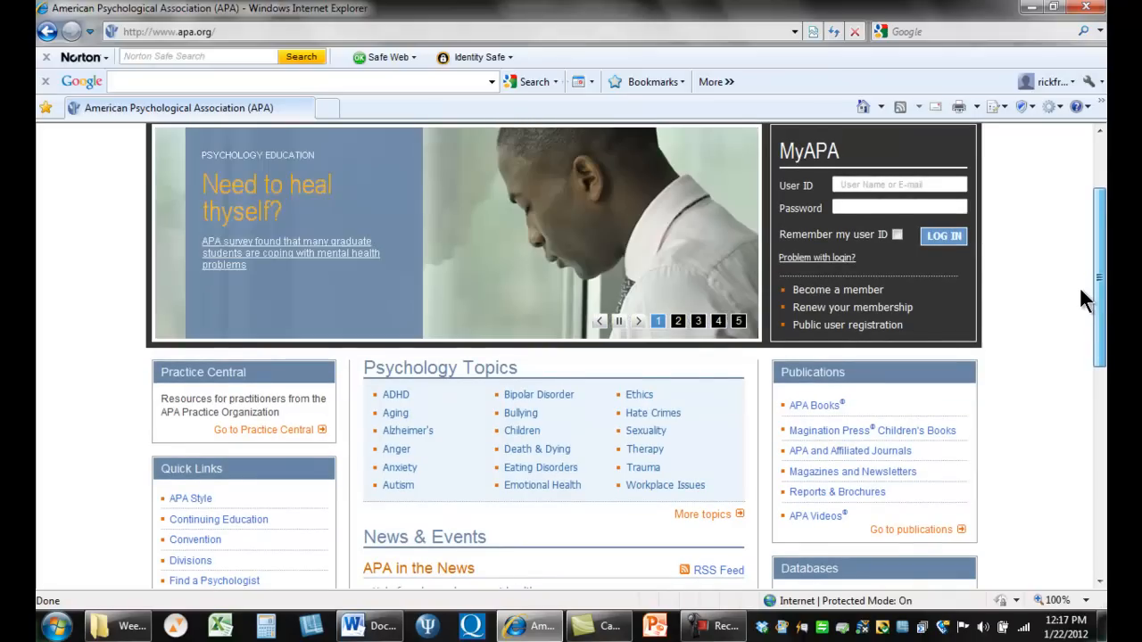
{"action": "left_click_drag", "start_coordinate": [1079, 287], "coordinate": [1079, 287]}
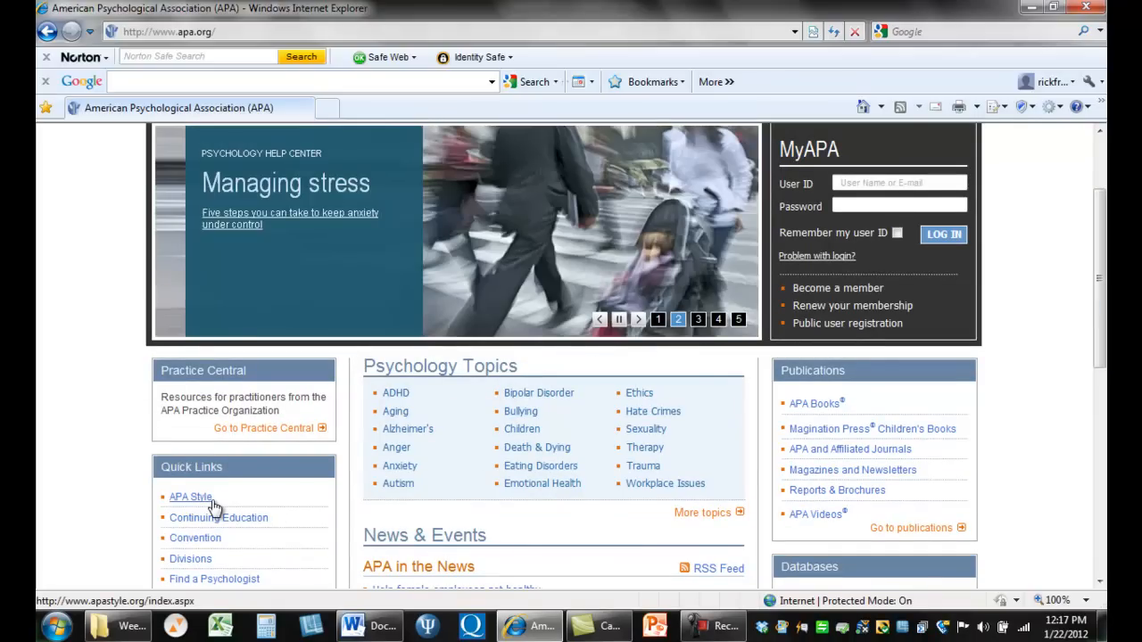
{"action": "left_click", "coordinate": [213, 505]}
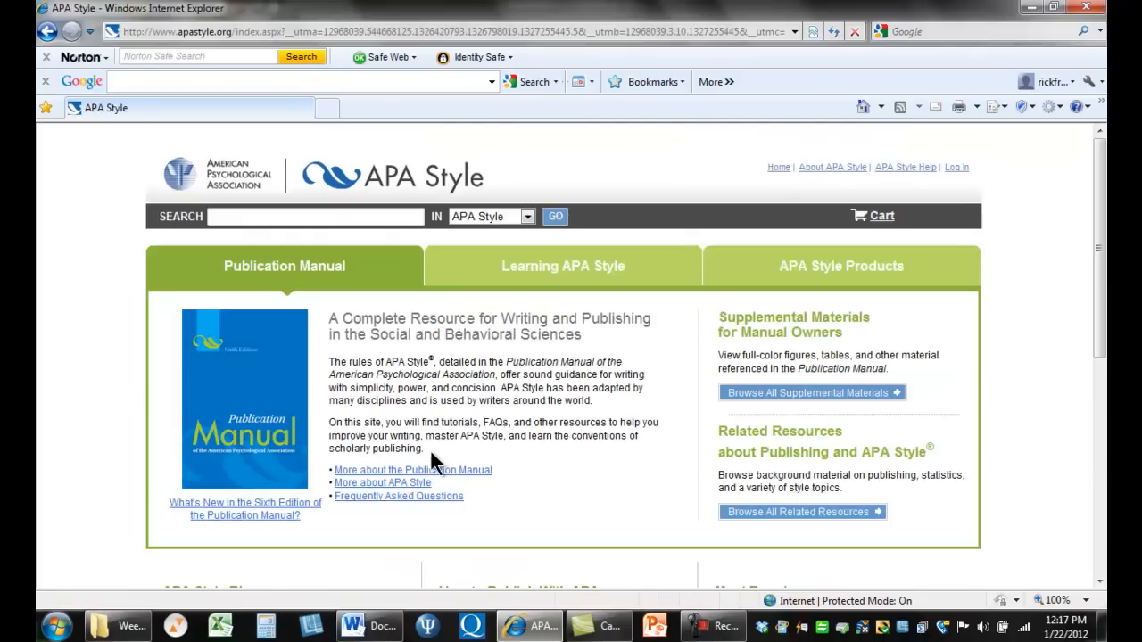
Go back to the APA home page and reopen the APA Style site
{"action": "left_click", "coordinate": [49, 34]}
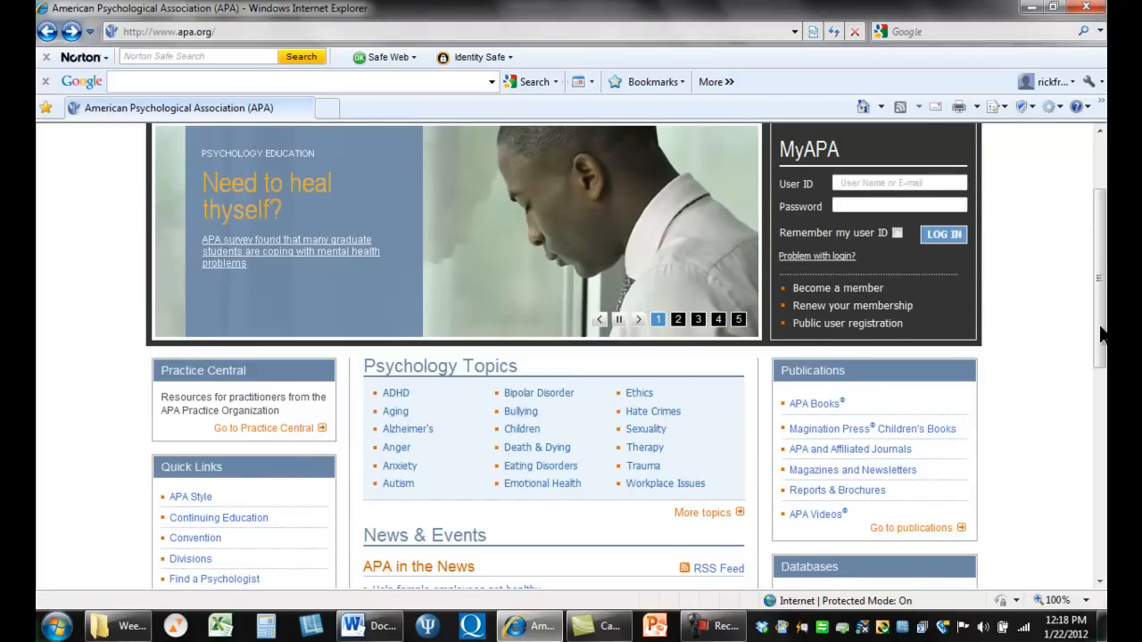
{"action": "scroll", "coordinate": [1098, 250], "scroll_direction": "up", "scroll_amount": 3}
{"action": "scroll", "coordinate": [1093, 205], "scroll_direction": "down", "scroll_amount": 5}
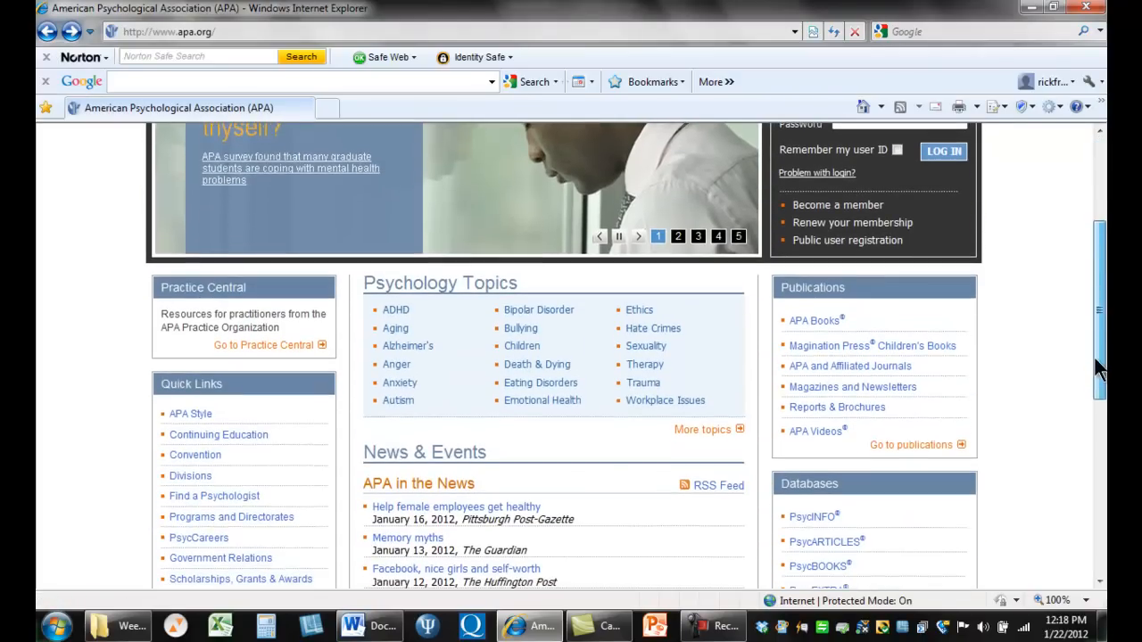
{"action": "left_click", "coordinate": [198, 414]}
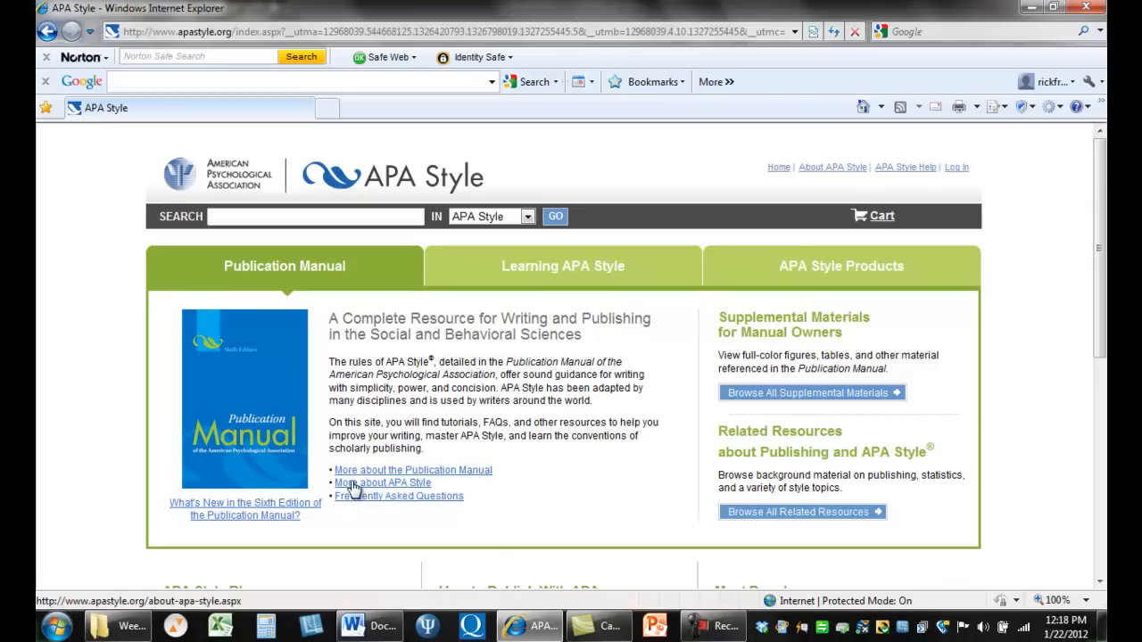
View the What's New in the Sixth Edition page, and open the Publication Manual overview page
{"action": "left_click", "coordinate": [284, 509]}
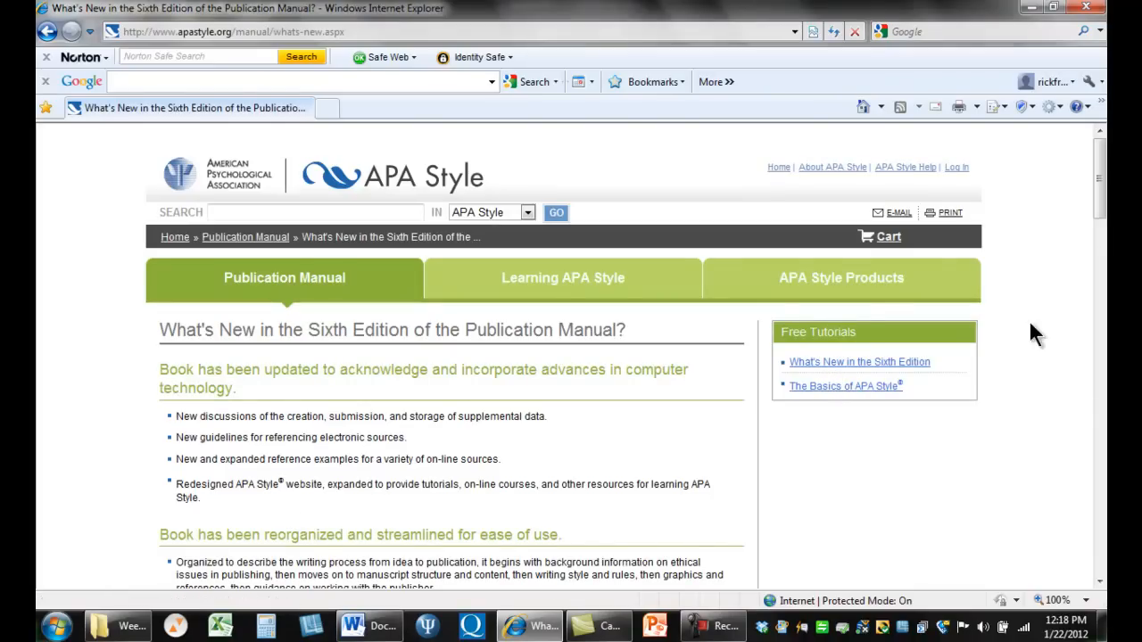
{"action": "left_click_drag", "start_coordinate": [1091, 197], "coordinate": [1048, 168]}
{"action": "left_click", "coordinate": [290, 266]}
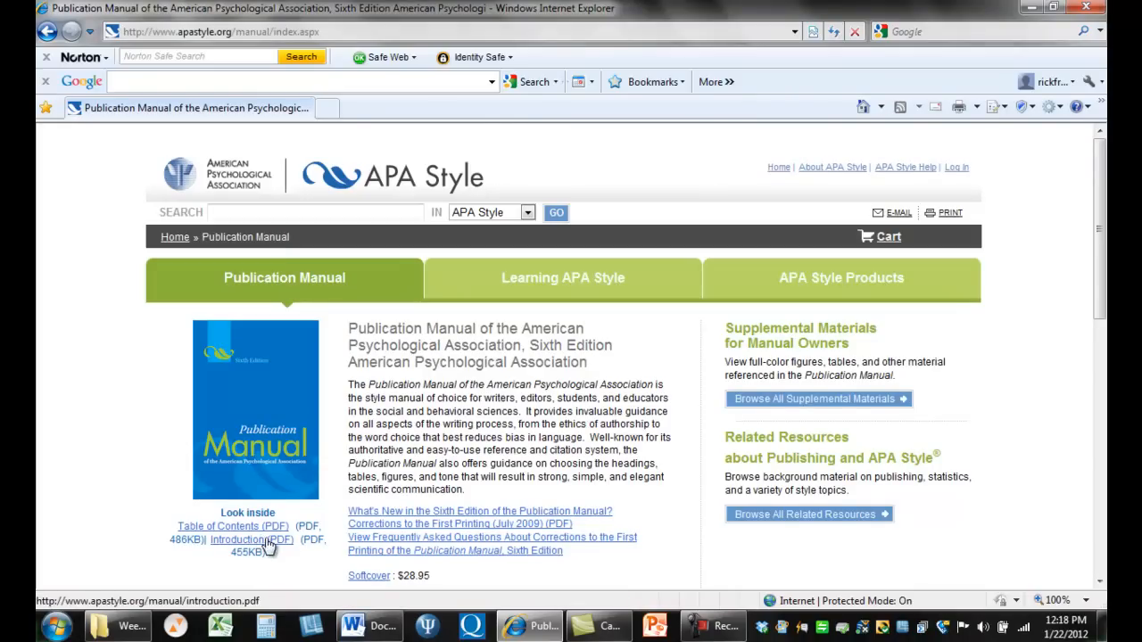
Open the Corrections to the First Printing (July 2009) PDF and find its links under Sample Papers
{"action": "left_click_drag", "start_coordinate": [1096, 294], "coordinate": [1094, 340]}
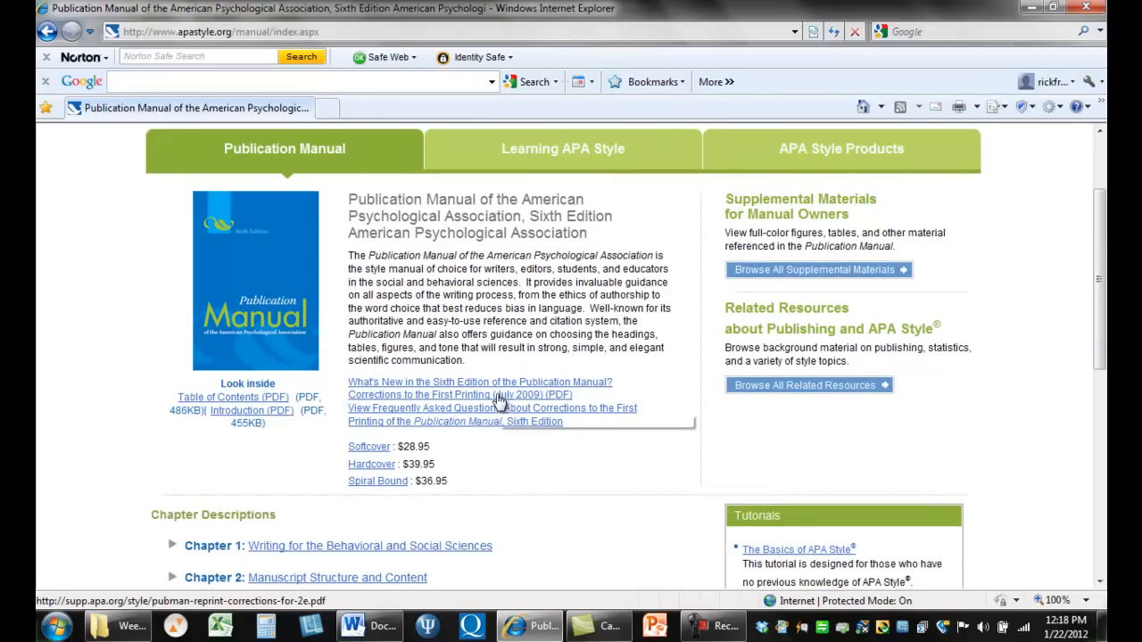
{"action": "left_click", "coordinate": [438, 396]}
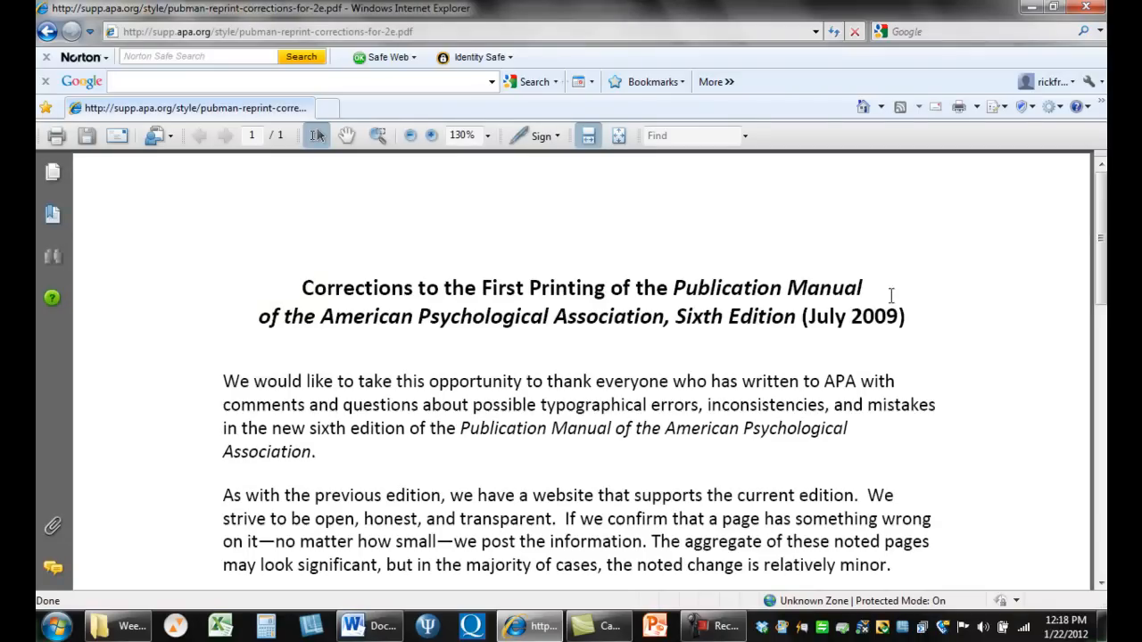
{"action": "left_click_drag", "start_coordinate": [1107, 218], "coordinate": [1101, 496]}
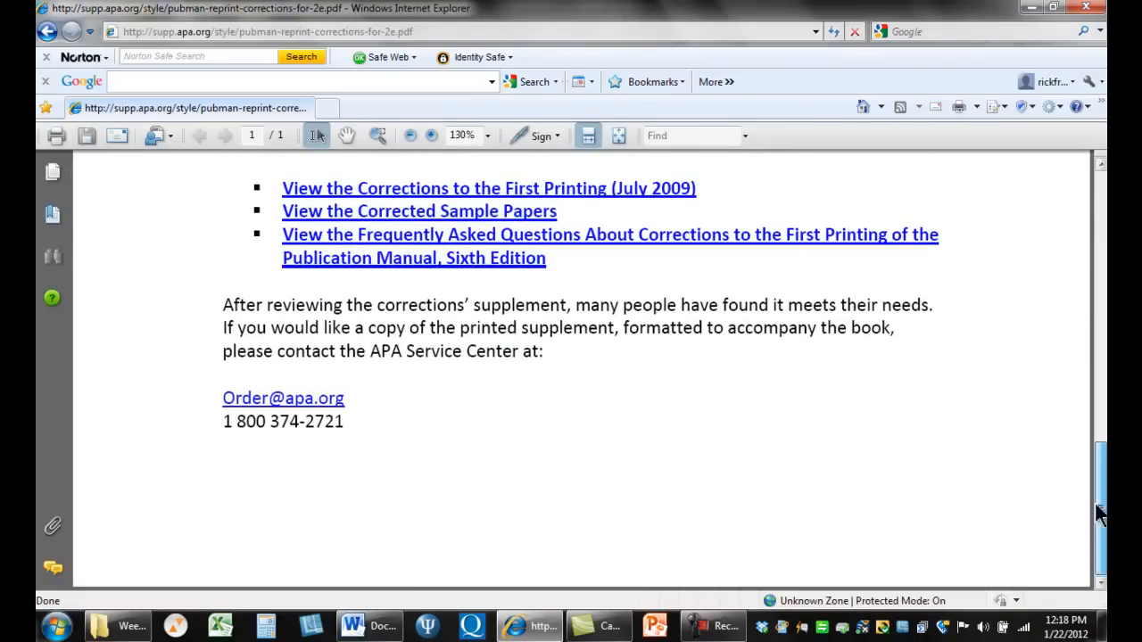
{"action": "scroll", "coordinate": [1101, 499], "scroll_direction": "up", "scroll_amount": 2}
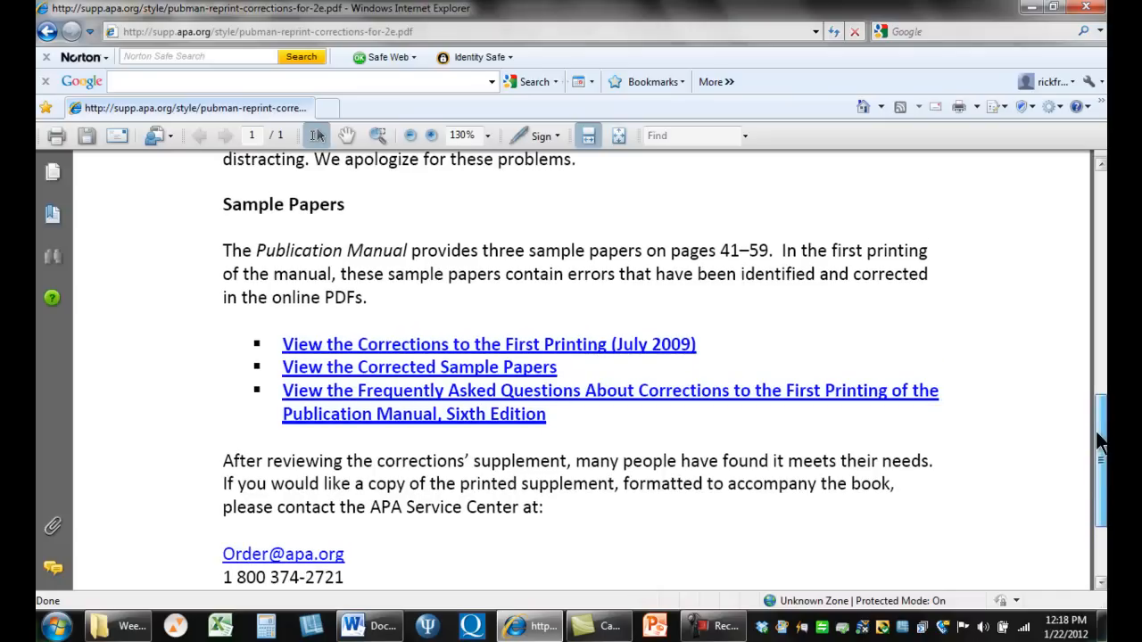
Open the detailed Corrections to the First Printing list and review the Chapter 7 style rule errors
{"action": "left_click", "coordinate": [575, 348]}
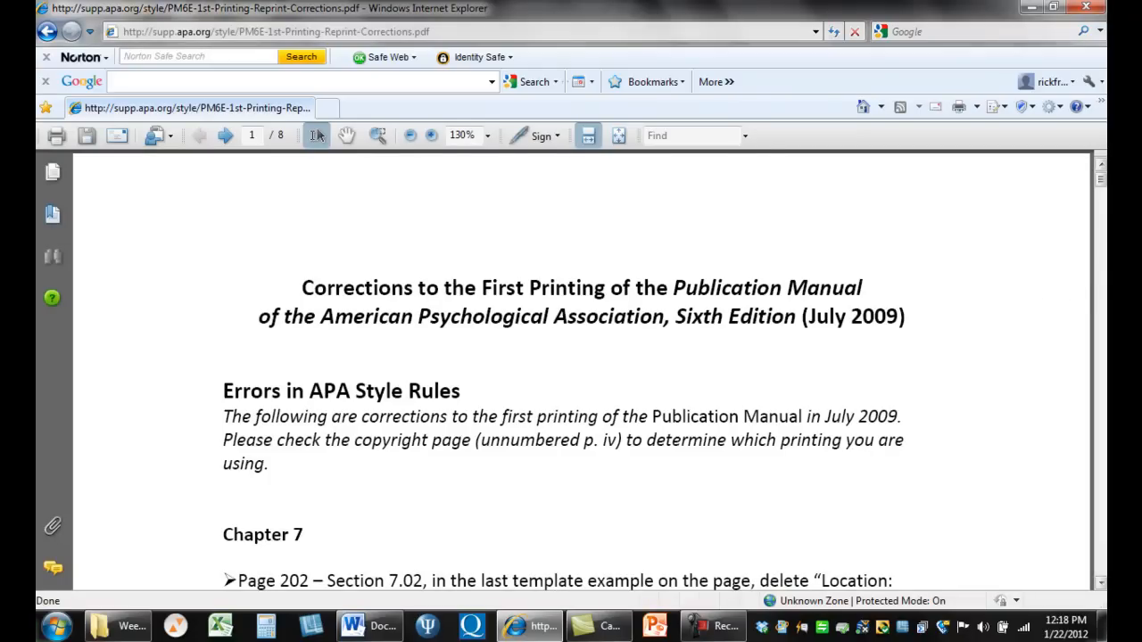
{"action": "left_click_drag", "start_coordinate": [1101, 183], "coordinate": [1076, 193]}
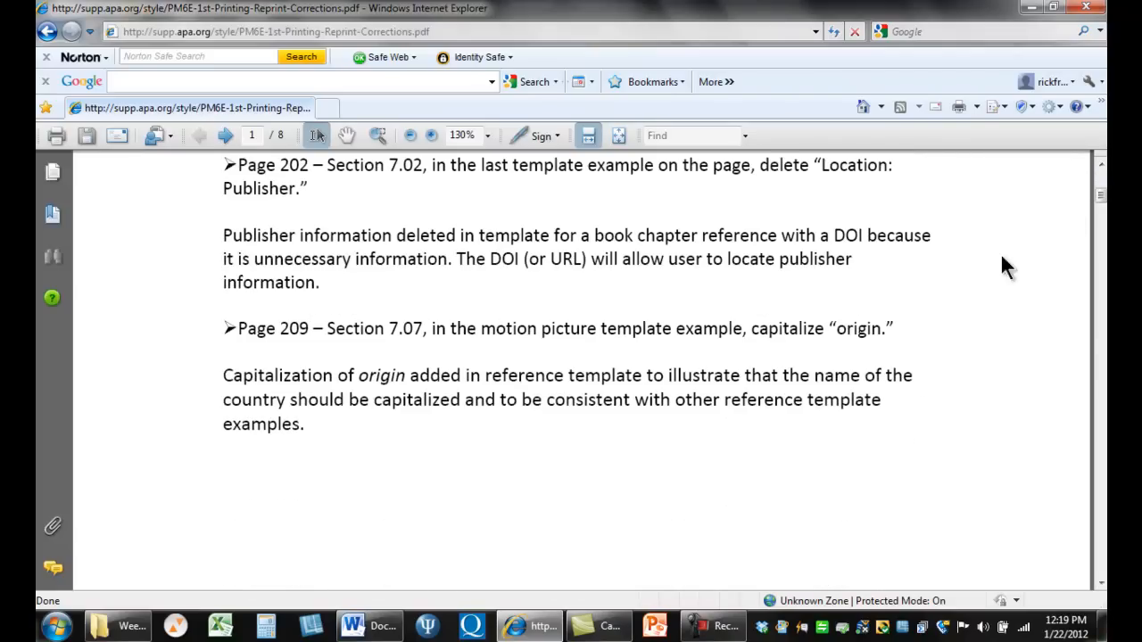
{"action": "left_click", "coordinate": [531, 625]}
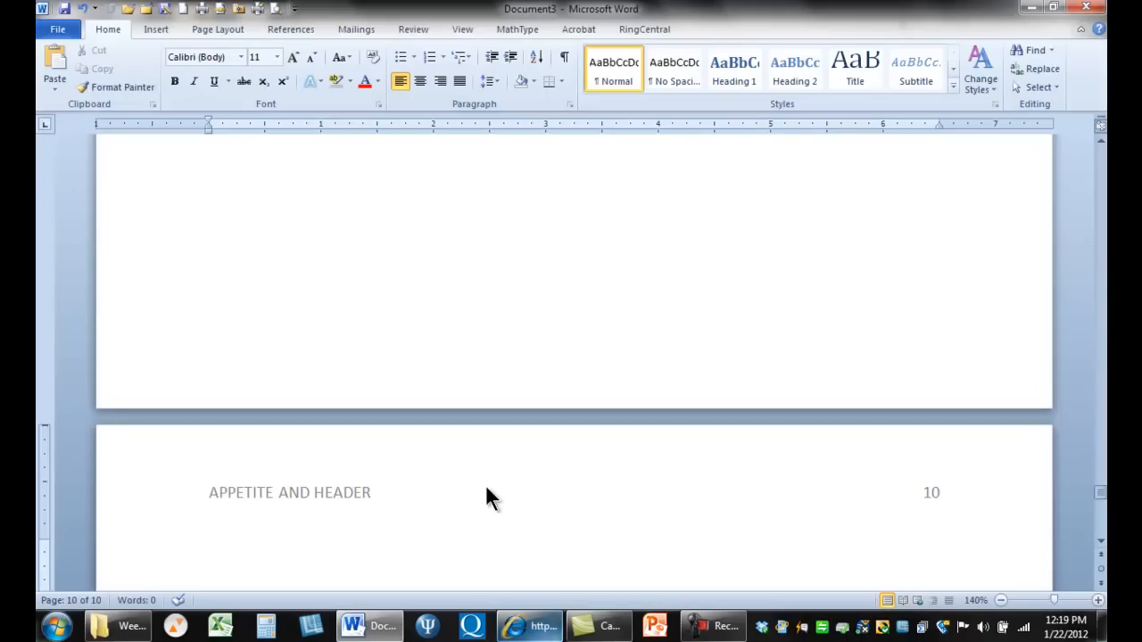
{"action": "left_click", "coordinate": [528, 627]}
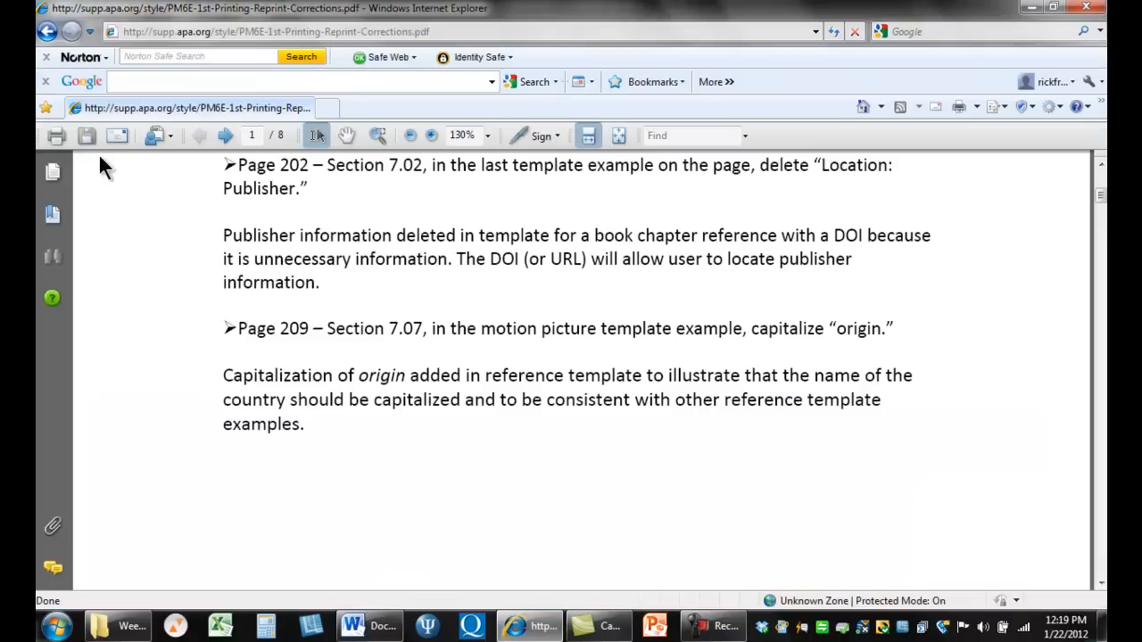
Return to the corrections notice, open the Corrected Sample Papers, and compare the running heads on sample pages 1 and 3
{"action": "left_click", "coordinate": [47, 32]}
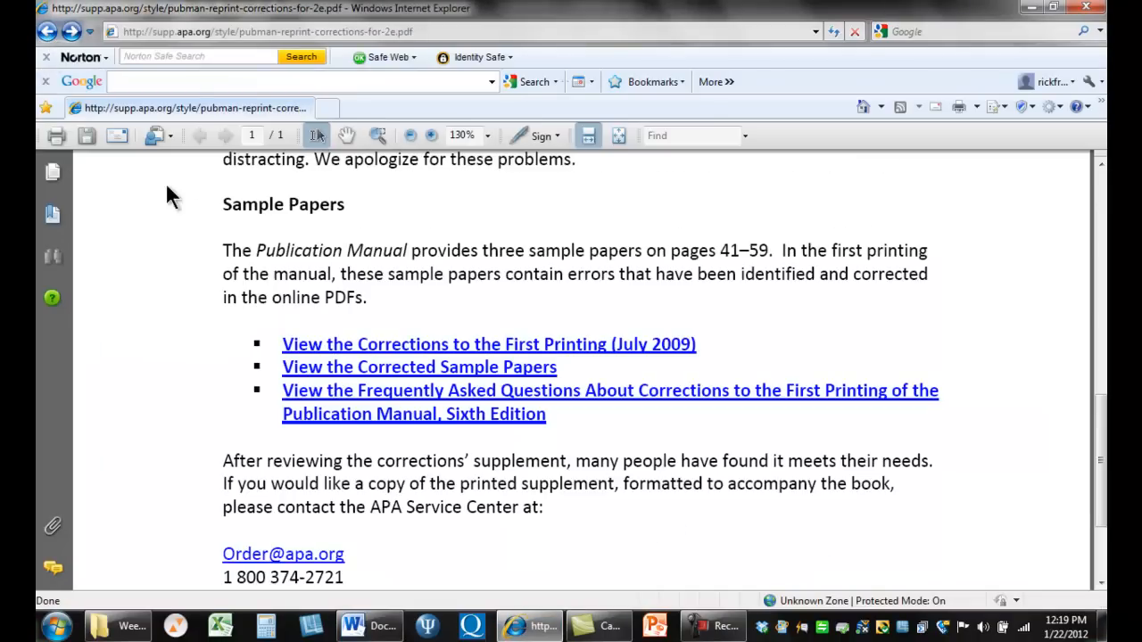
{"action": "left_click", "coordinate": [365, 371]}
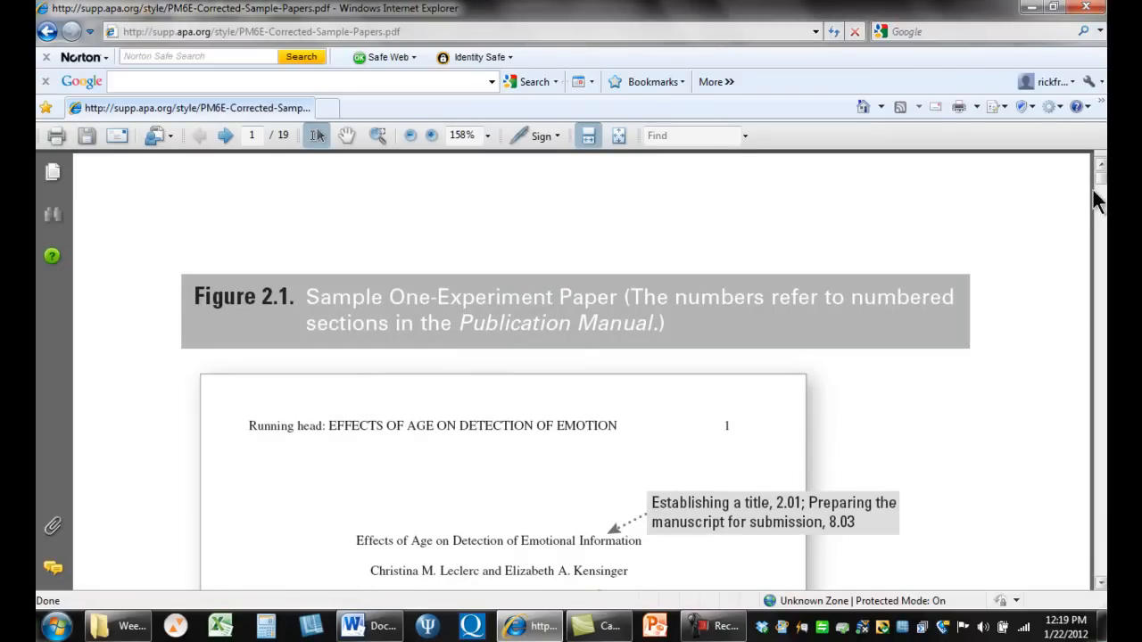
{"action": "left_click_drag", "start_coordinate": [1102, 183], "coordinate": [1102, 203]}
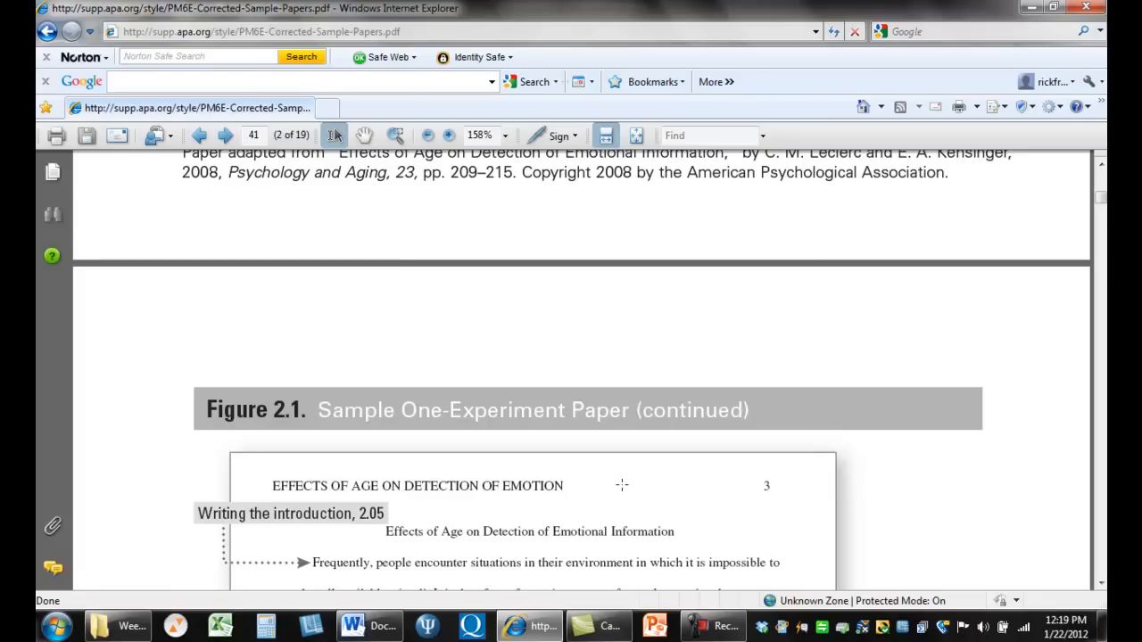
{"action": "left_click_drag", "start_coordinate": [1101, 203], "coordinate": [1101, 179]}
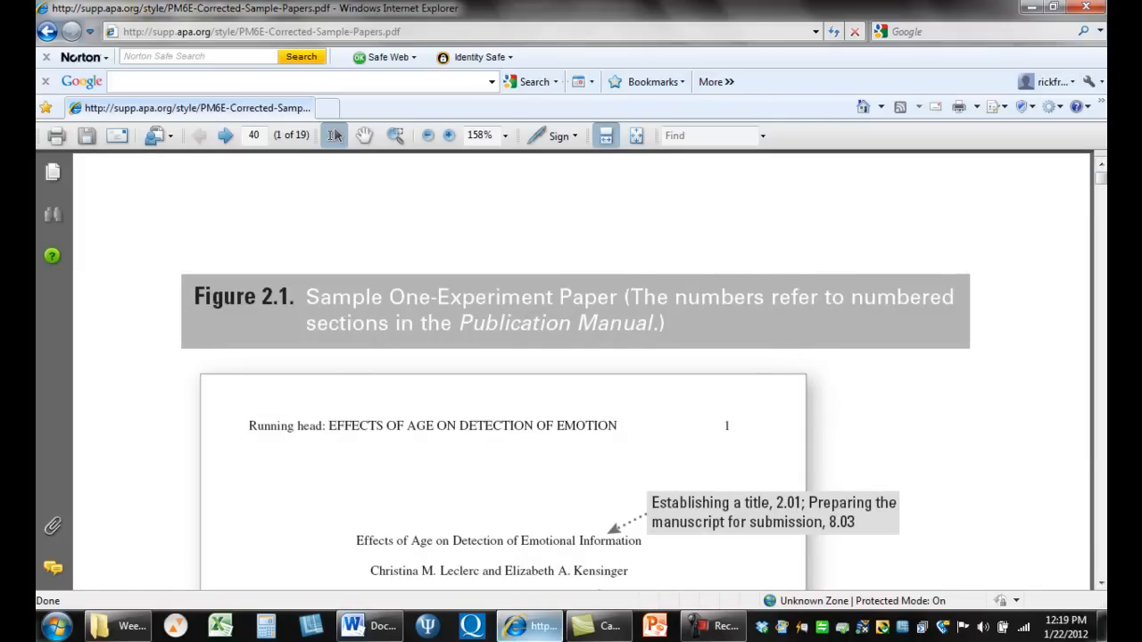
Leave the sample papers and return to the beginning of the corrections notice PDF
{"action": "key", "text": "alt+Tab"}
{"action": "key", "text": "alt+Tab"}
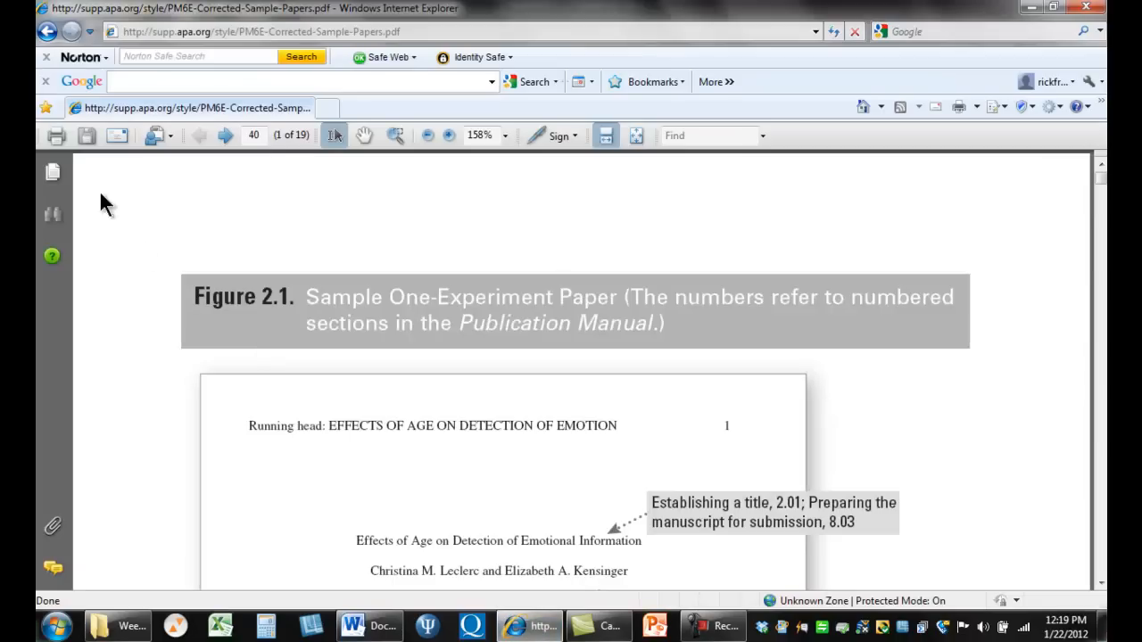
{"action": "left_click", "coordinate": [48, 32]}
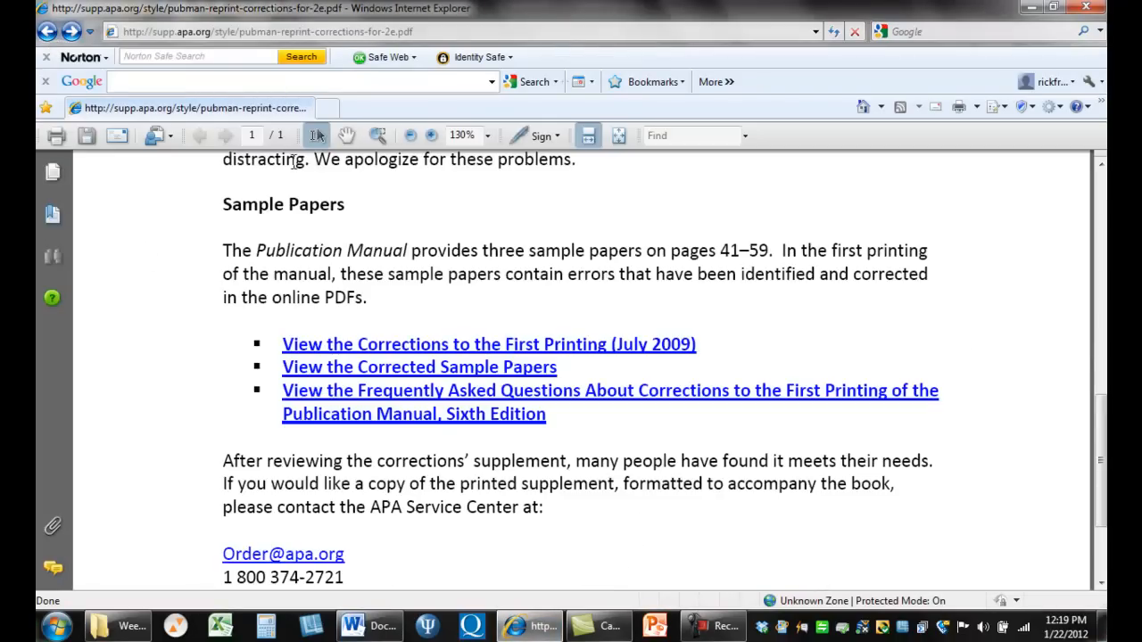
{"action": "left_click_drag", "start_coordinate": [1095, 418], "coordinate": [1084, 164]}
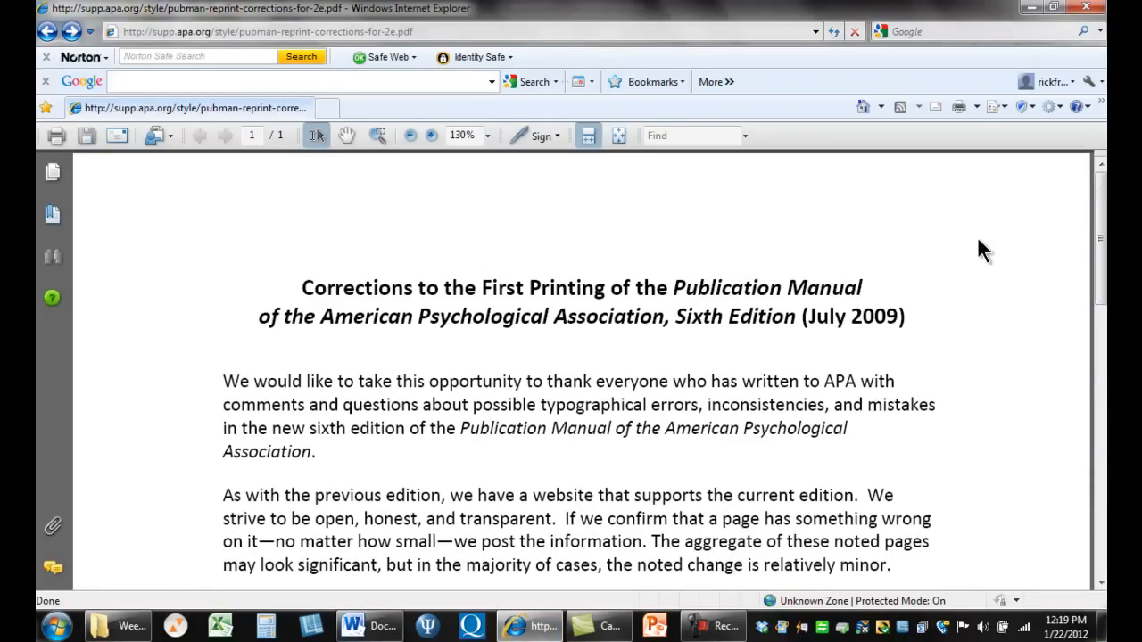